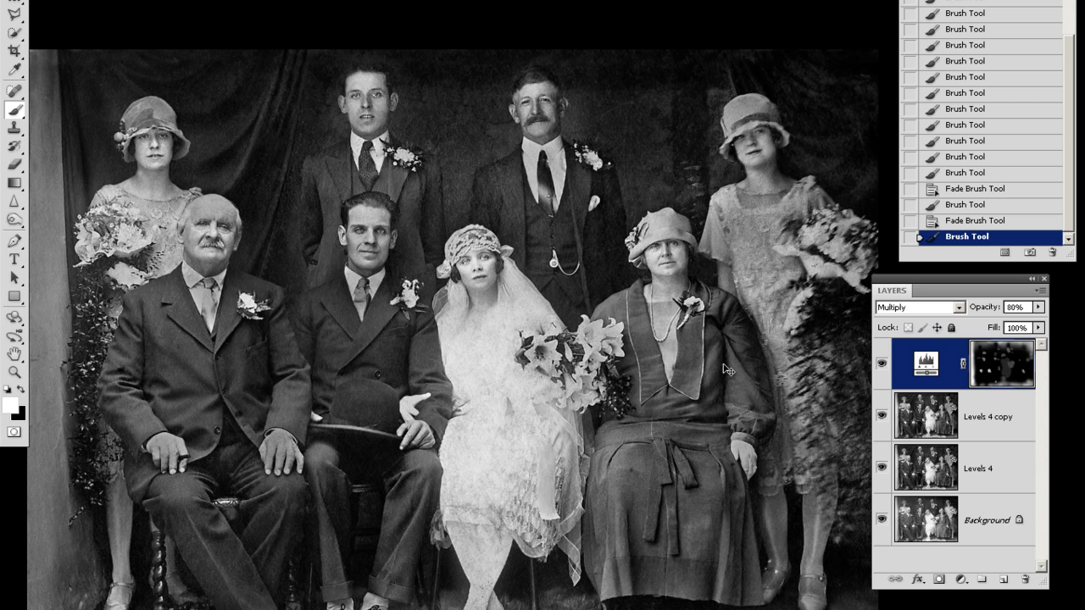
# Compare the wedding photo with and without the top Levels adjustment by toggling the adjustment layer's visibility.
pyautogui.click(882, 364)
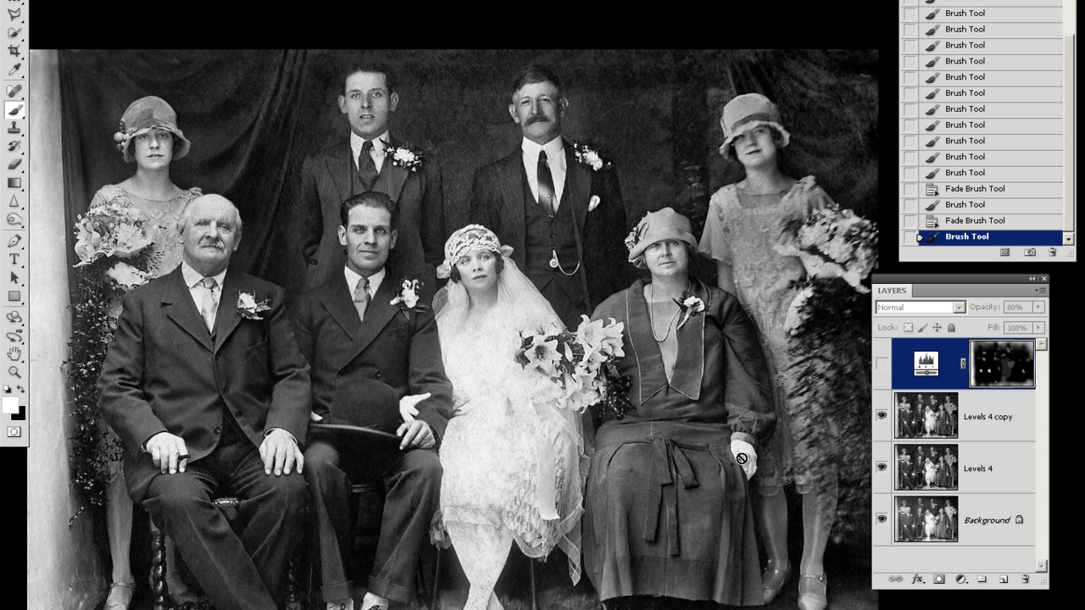
pyautogui.press('v')
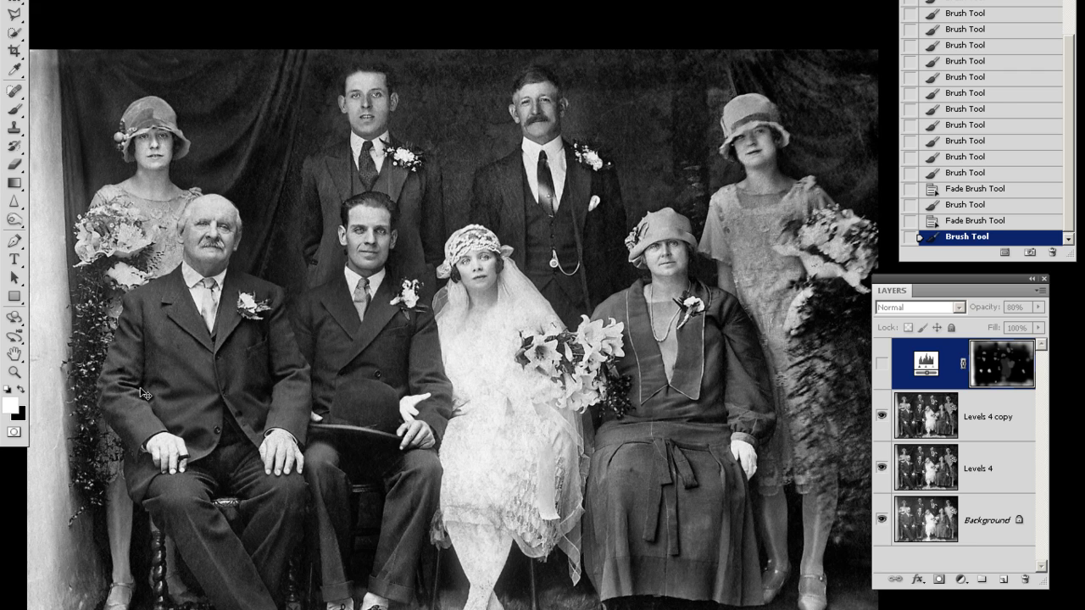
pyautogui.press('space')
pyautogui.moveTo(50, 343); pyautogui.dragTo(110, 327)
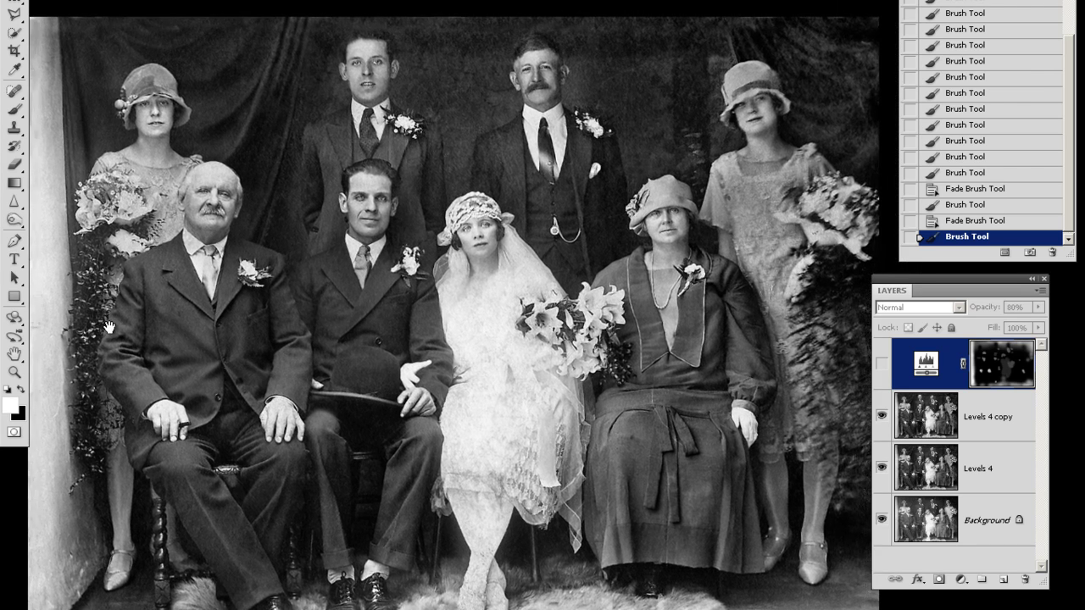
pyautogui.click(880, 367)
pyautogui.click(880, 366)
pyautogui.click(882, 365)
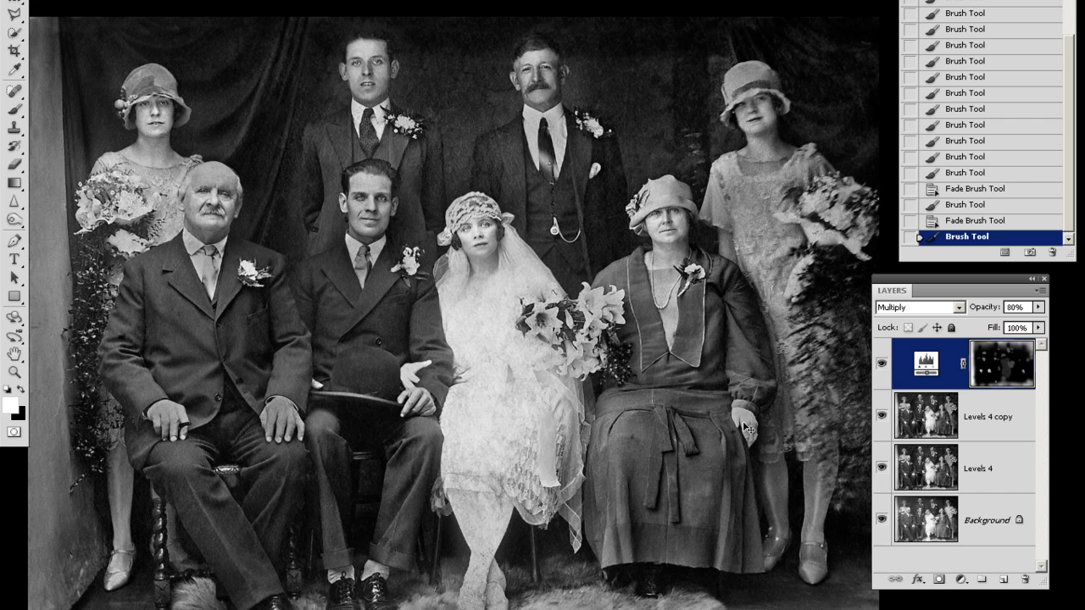
pyautogui.click(882, 363)
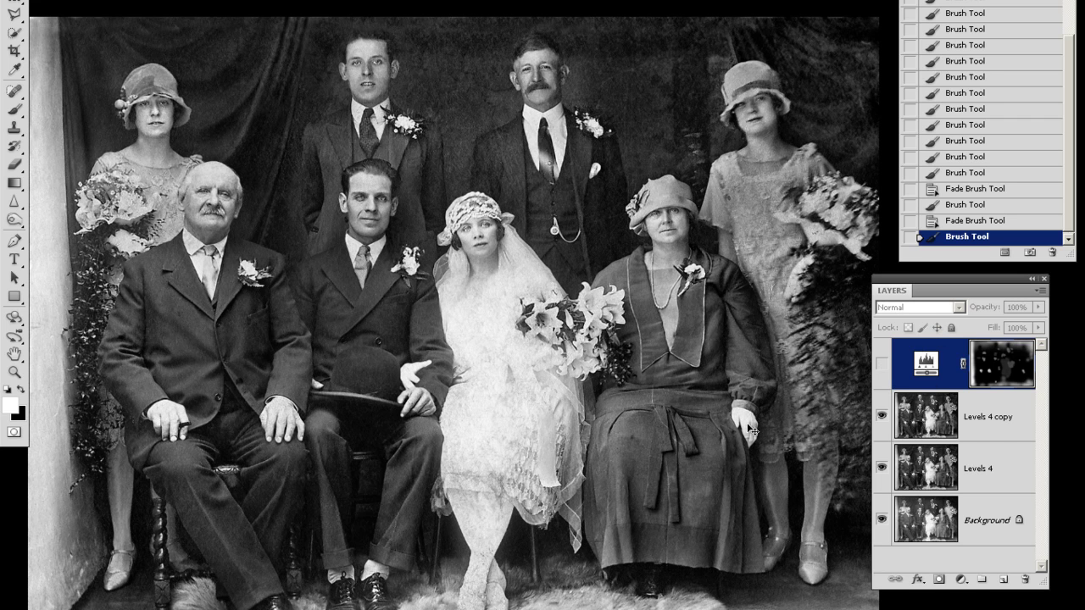
pyautogui.click(881, 363)
pyautogui.click(881, 362)
pyautogui.click(881, 363)
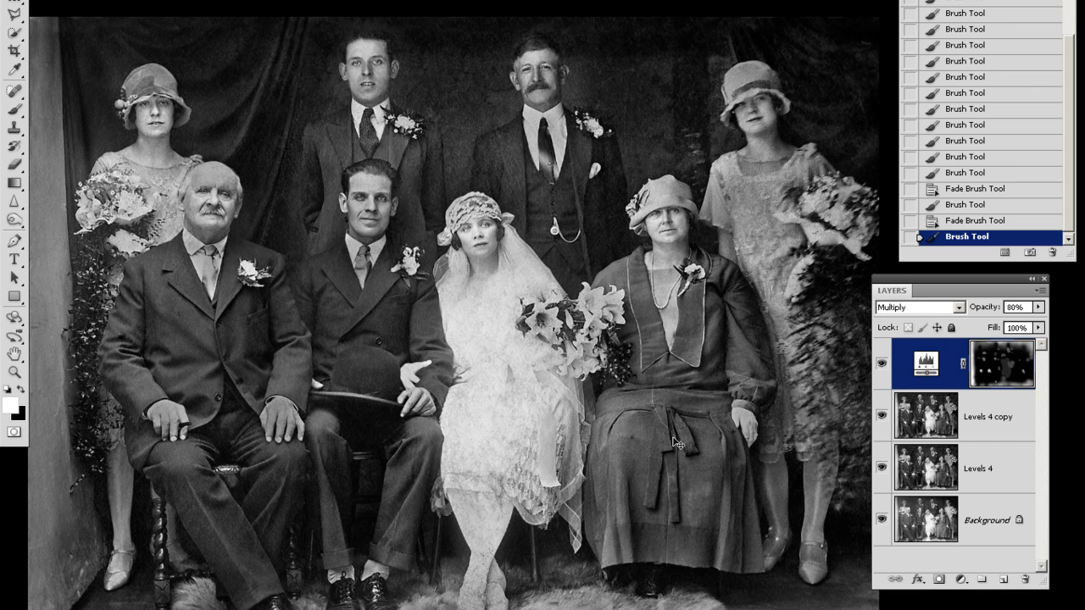
# Merge the Levels adjustment and Levels 4 copy down into Levels 4, and compare the merged layer with the original background.
pyautogui.hotkey('ctrl', 'e')
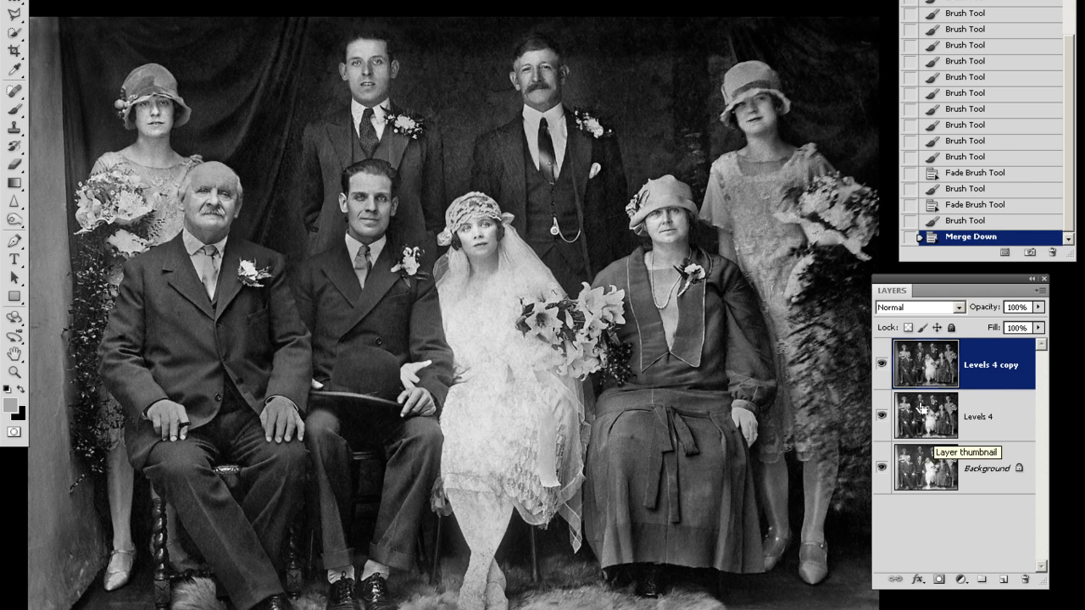
pyautogui.hotkey('ctrl', 'e')
pyautogui.click(881, 366)
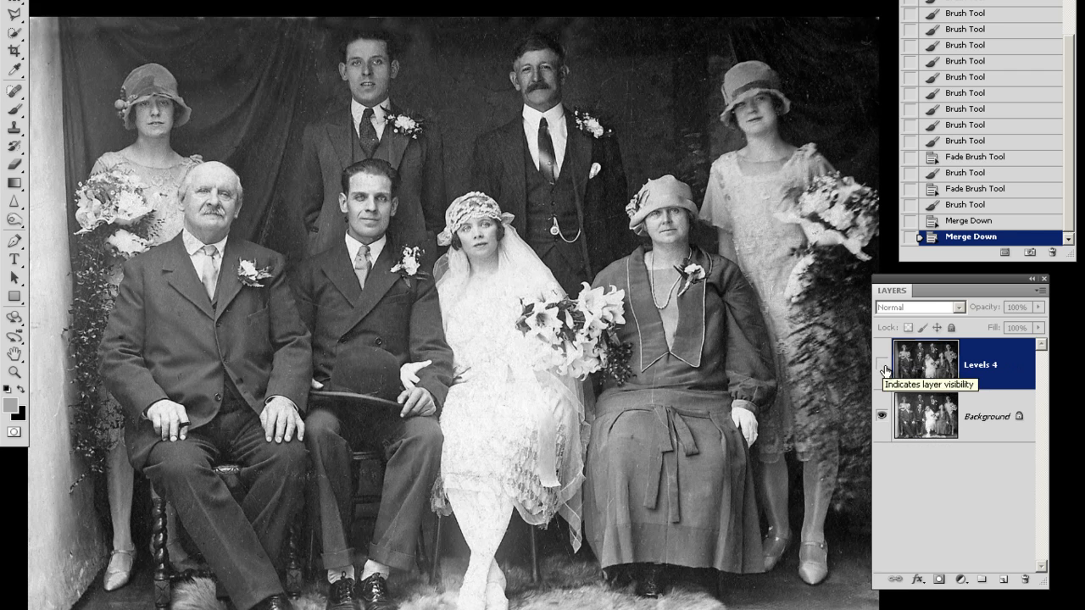
pyautogui.click(882, 367)
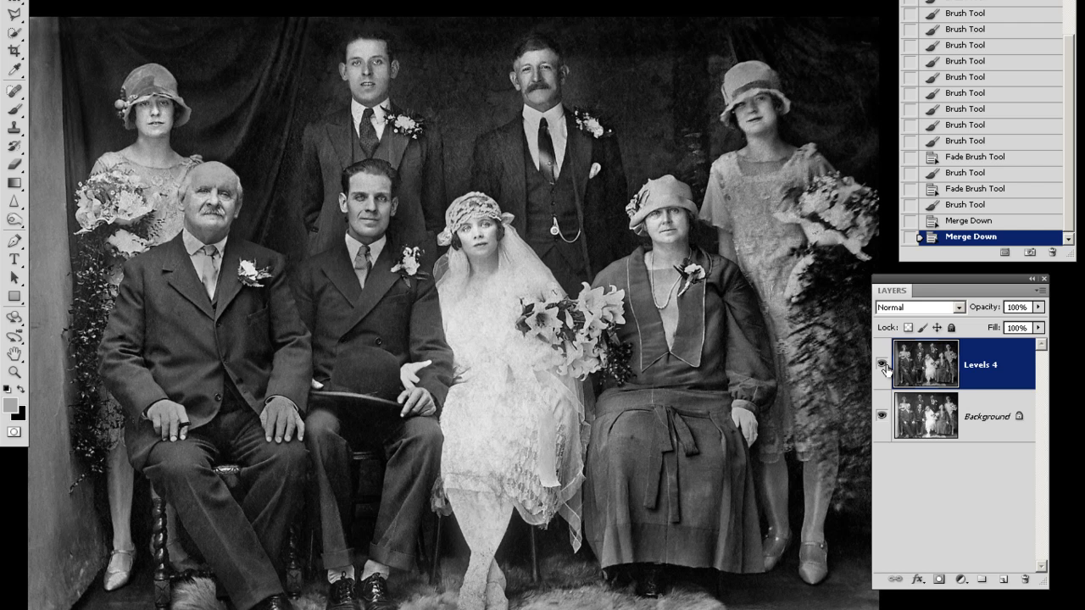
# Show the Desktop files as large icons while opening a file, and open t.jpg.
pyautogui.hotkey('ctrl', 'o')
pyautogui.press('Escape')
pyautogui.hotkey('ctrl', 'o')
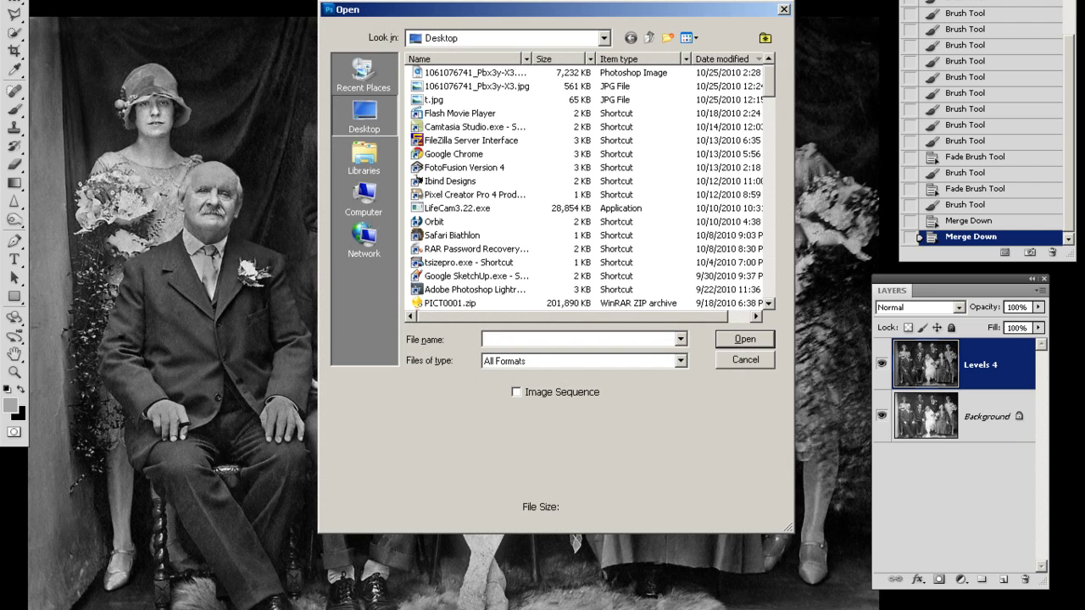
pyautogui.click(687, 38)
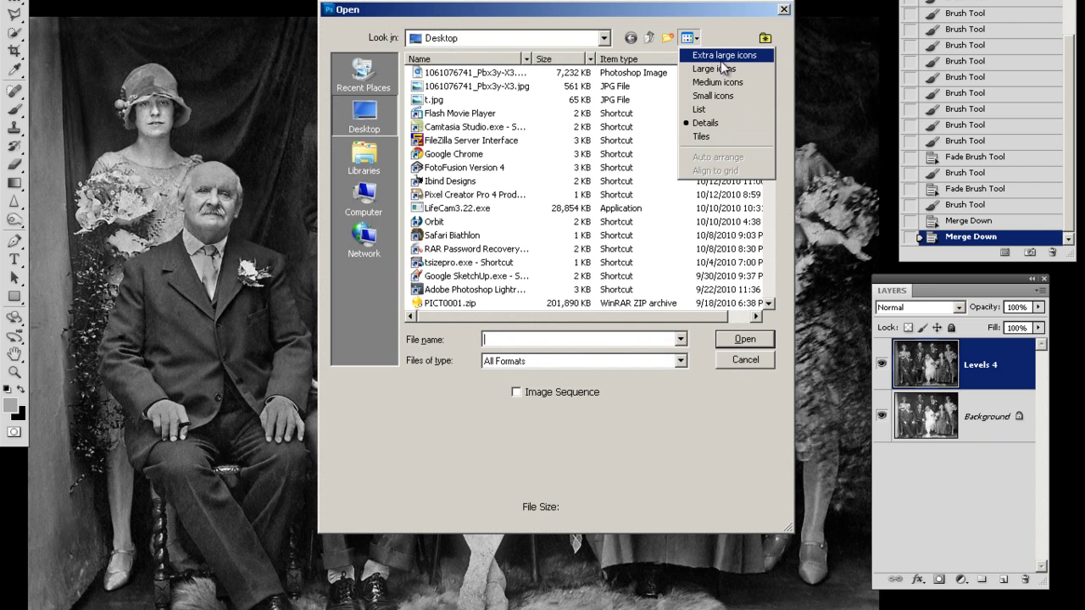
pyautogui.click(720, 60)
pyautogui.click(688, 38)
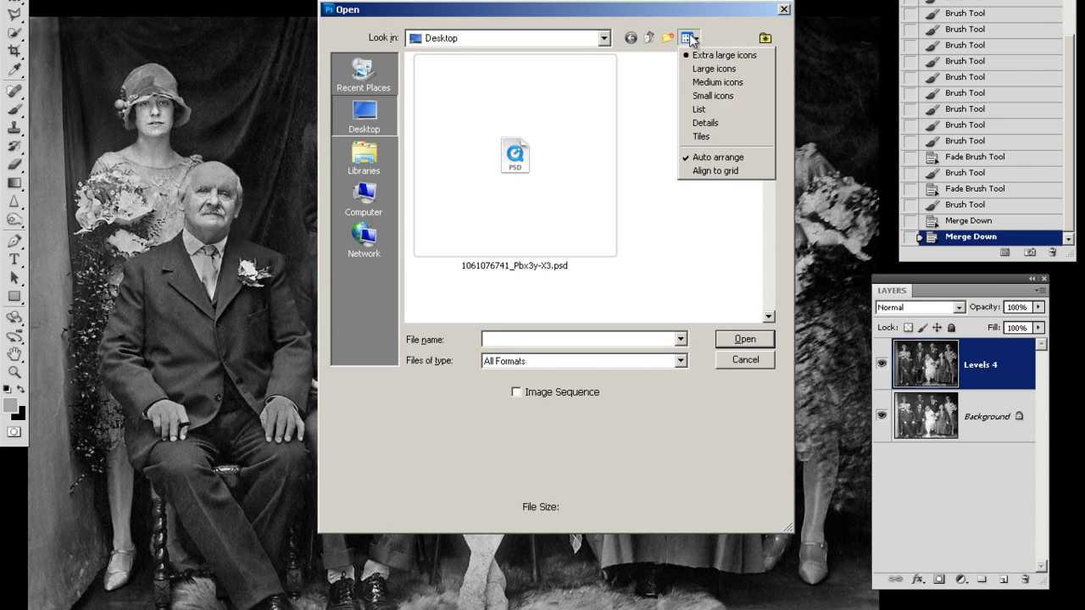
pyautogui.click(727, 69)
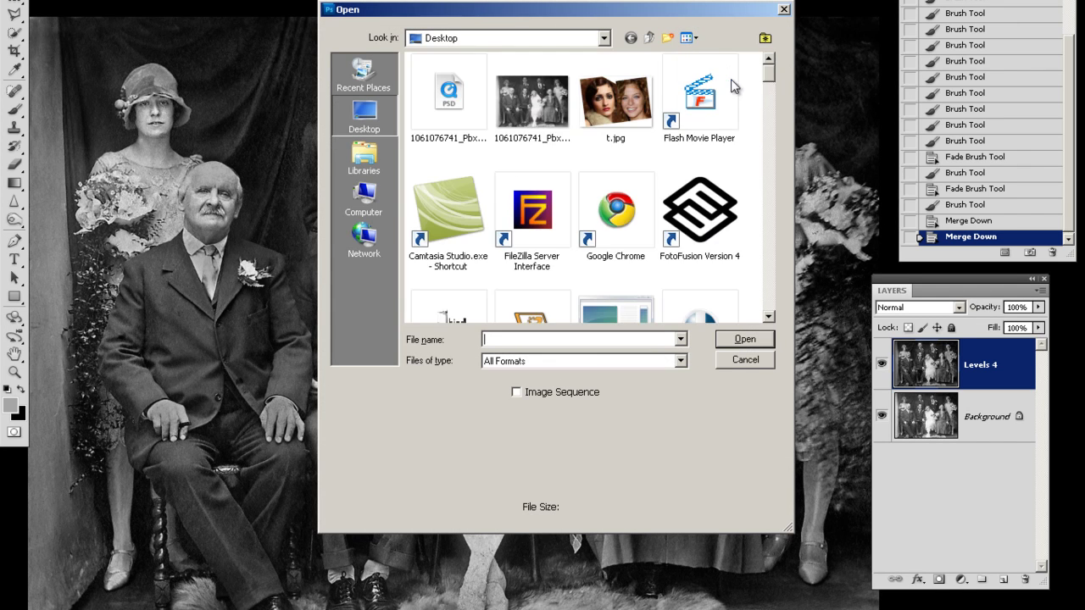
pyautogui.click(630, 116)
pyautogui.click(734, 339)
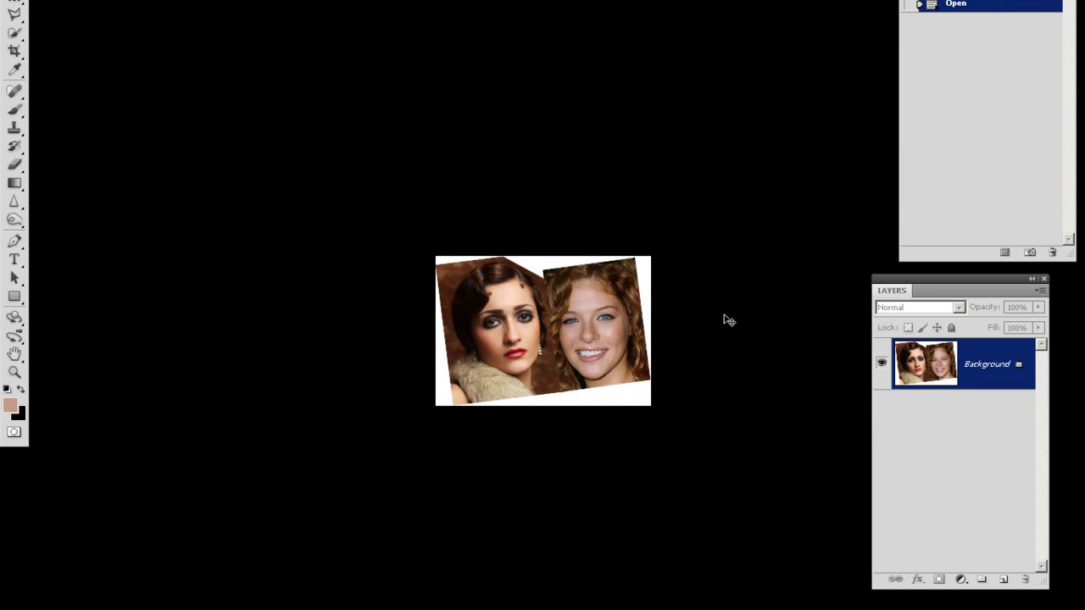
# Copy the entire t.jpg image, try pasting it into the grayscale wedding photo, and undo the paste.
pyautogui.hotkey('ctrl', 'a')
pyautogui.hotkey('ctrl', 'Tab')
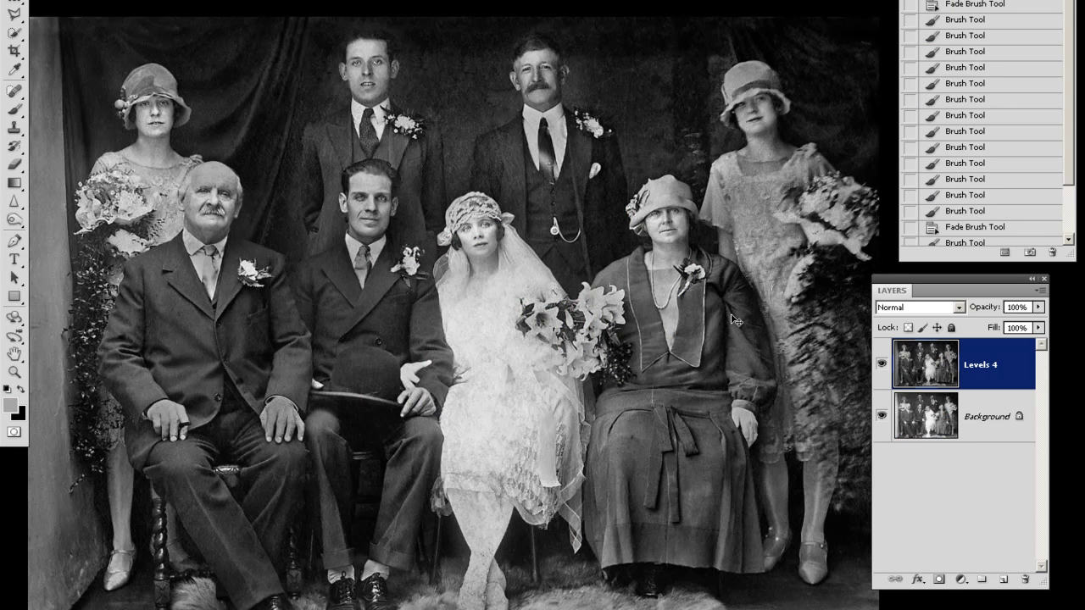
pyautogui.hotkey('ctrl', 'v')
pyautogui.hotkey('ctrl', 'z')
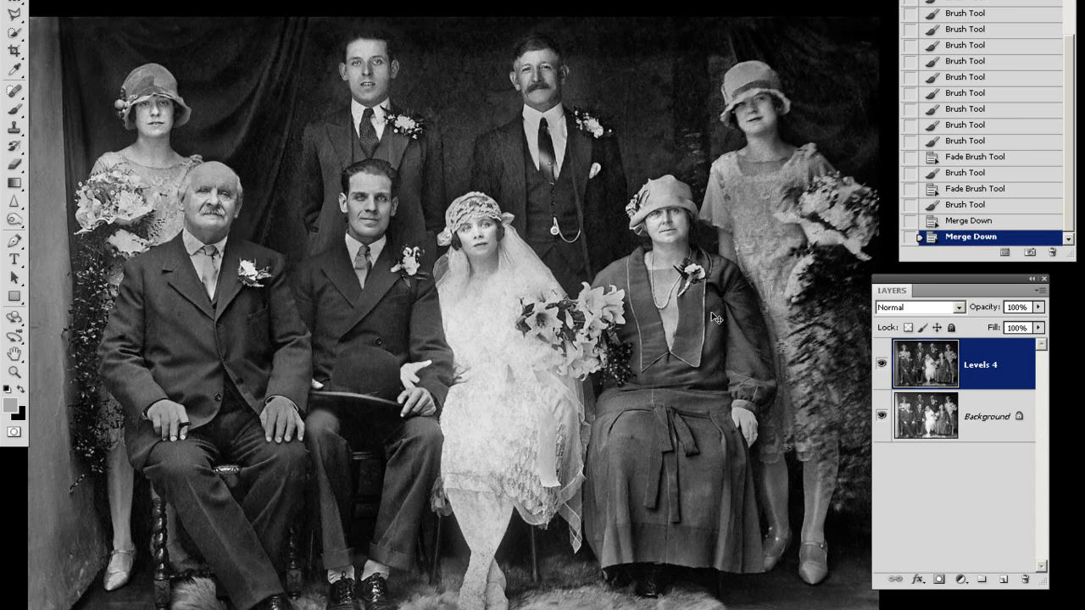
# Convert the wedding photo to RGB Color without flattening, and paste the copied portraits as a new layer.
pyautogui.hotkey('alt', 'i')
pyautogui.press('m')
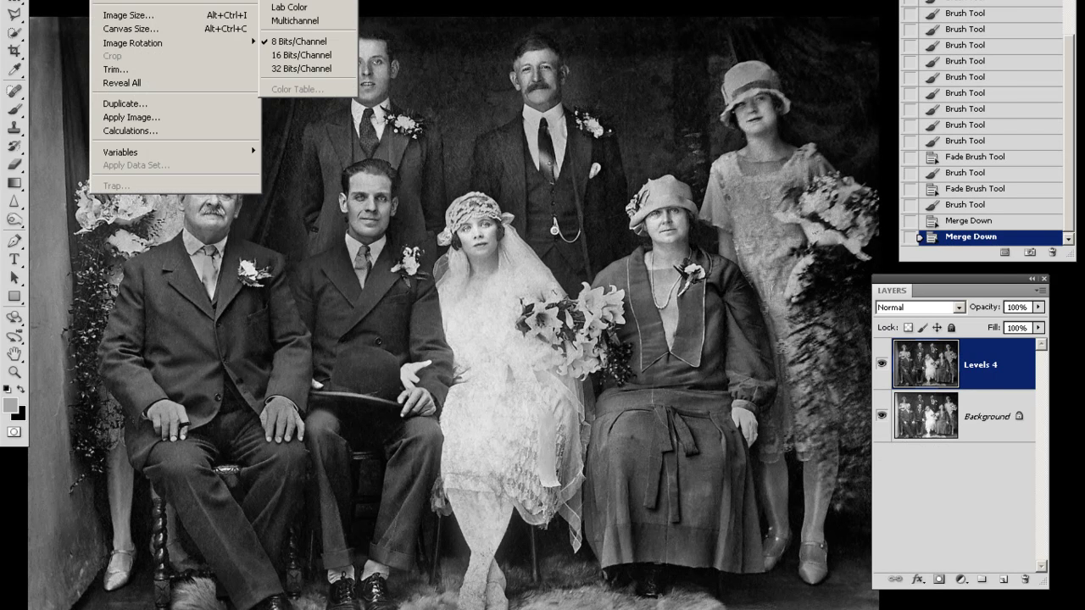
pyautogui.press('g')
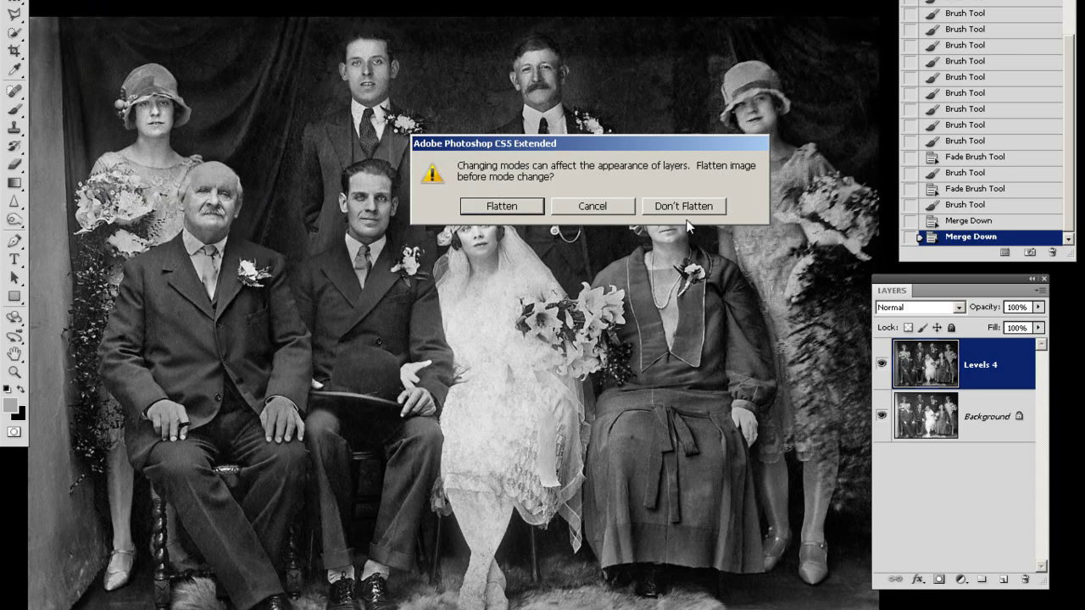
pyautogui.click(696, 206)
pyautogui.hotkey('ctrl', 'v')
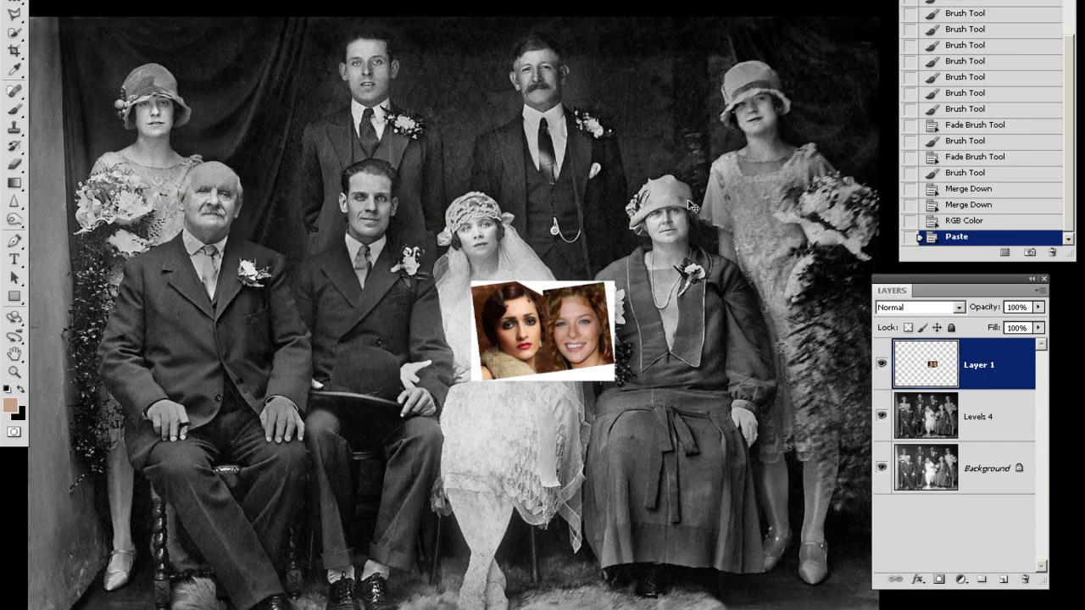
pyautogui.press('w')
pyautogui.click(541, 287)
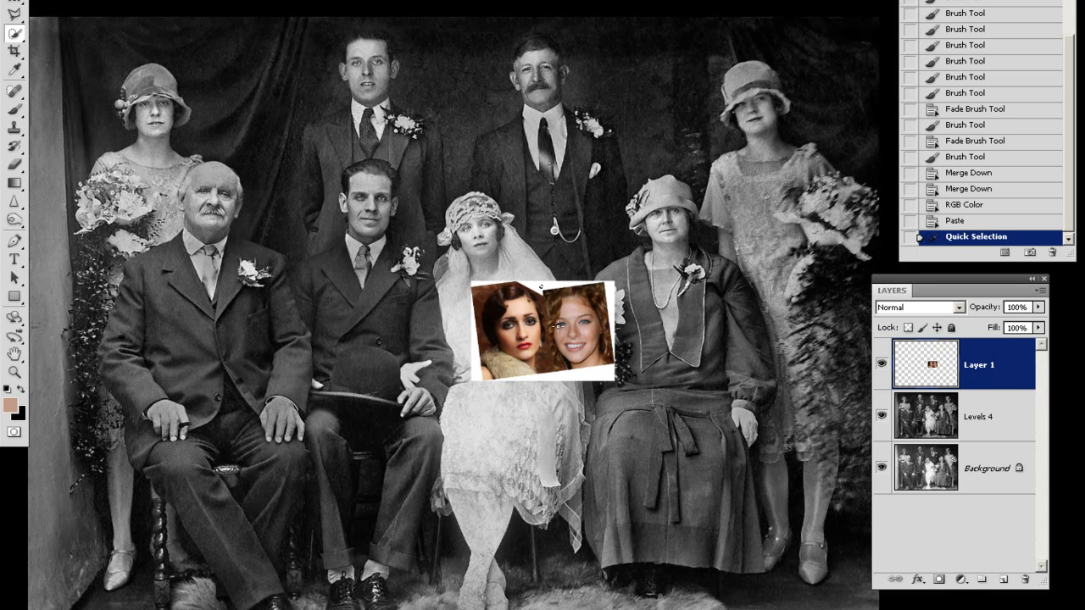
pyautogui.hotkey('ctrl', 'd')
# Select the white areas around the two pasted portraits with the Magic Wand, delete them and clear the selection.
pyautogui.hotkey('shift', 'w')
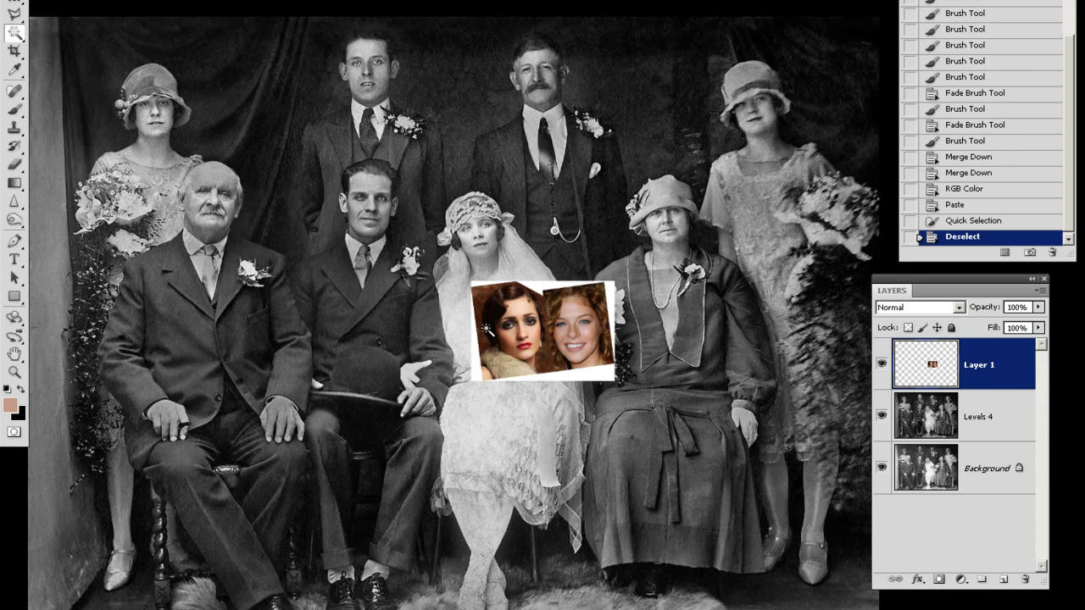
pyautogui.click(475, 368)
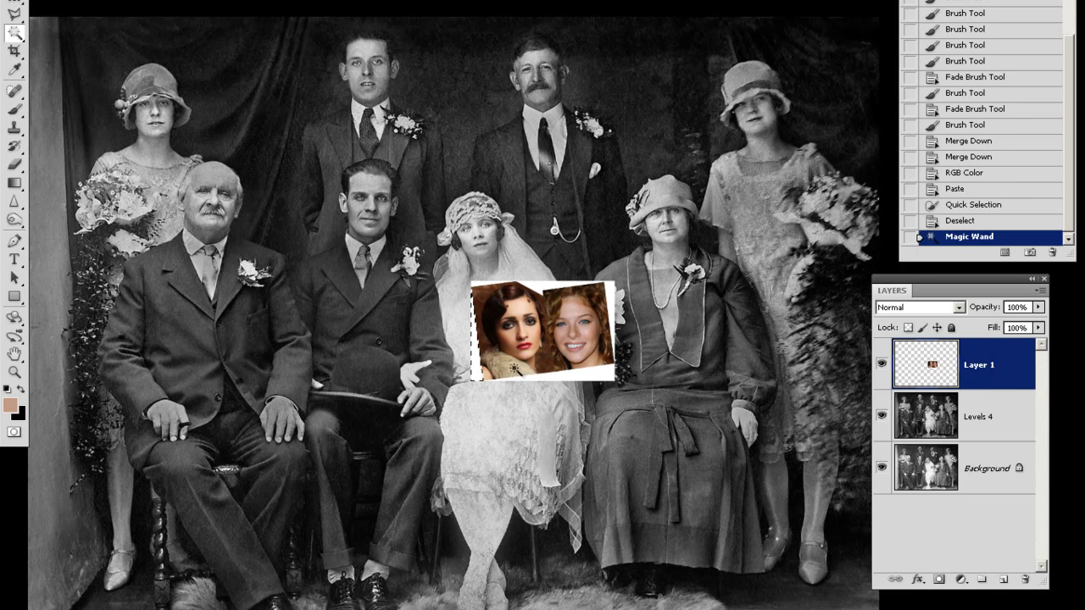
pyautogui.keyDown('shift'); pyautogui.click(561, 378); pyautogui.keyUp('shift')
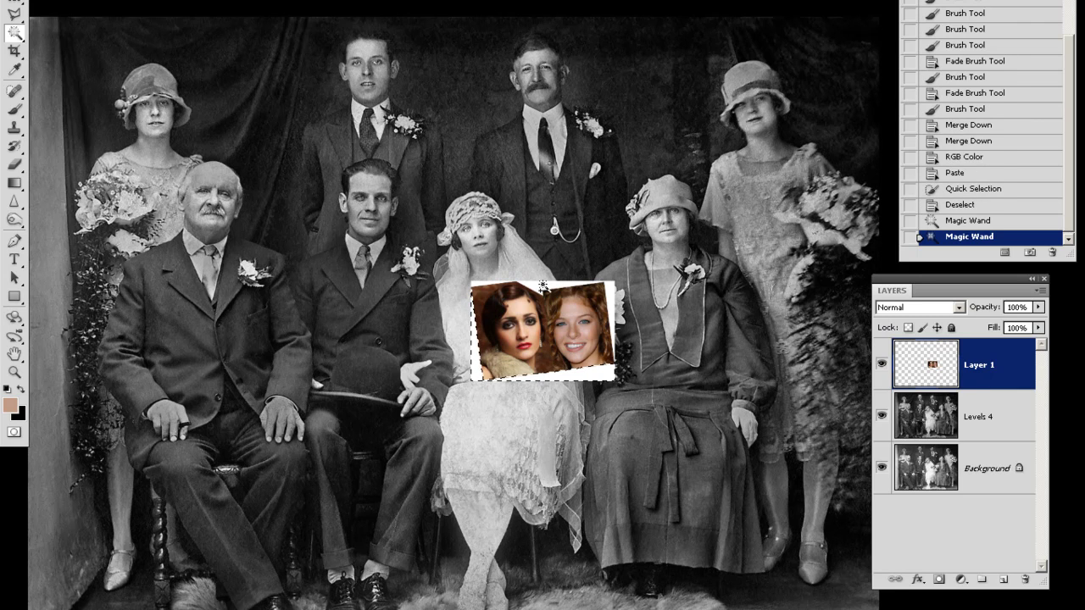
pyautogui.keyDown('shift'); pyautogui.click(612, 324); pyautogui.keyUp('shift')
pyautogui.keyDown('shift'); pyautogui.click(613, 307); pyautogui.keyUp('shift')
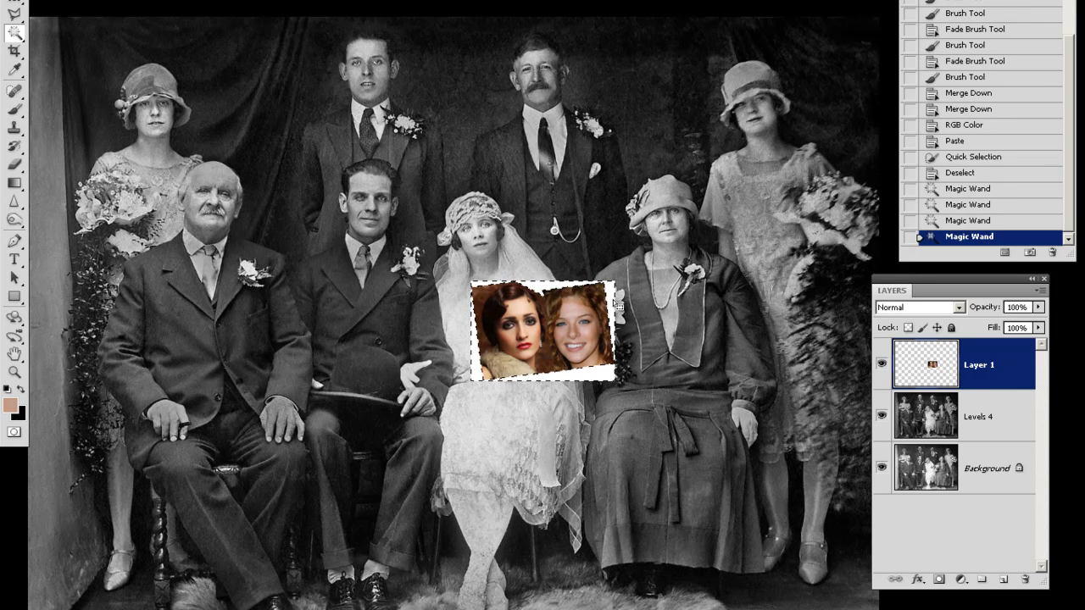
pyautogui.press('Delete')
pyautogui.hotkey('ctrl', 'd')
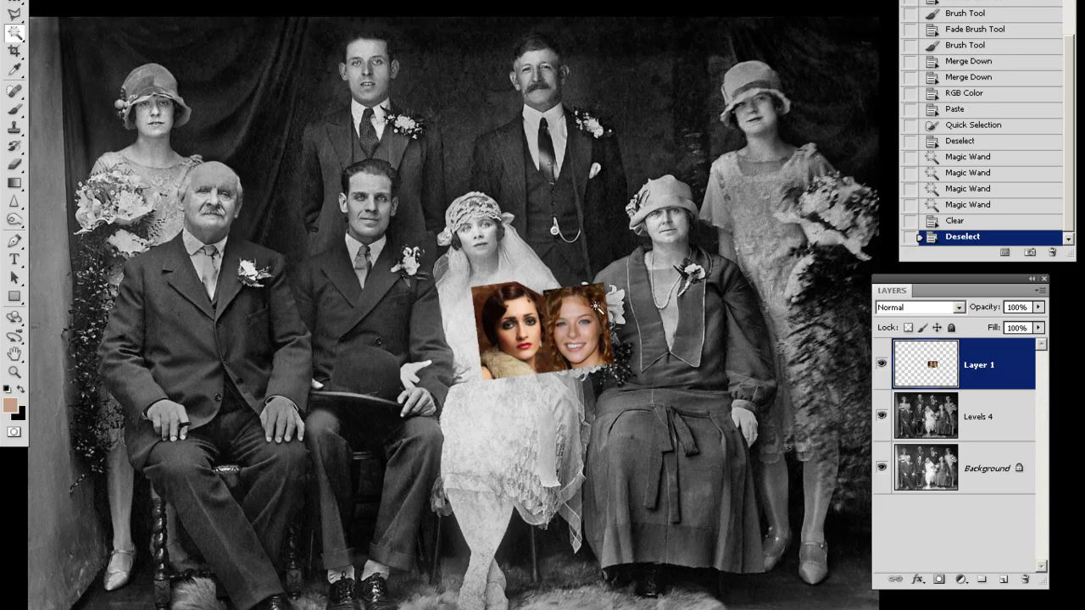
# Move the pasted portraits closer to the bride, directly beneath her face.
pyautogui.hotkey('ctrl', '+')
pyautogui.hotkey('ctrl', '+')
pyautogui.hotkey('ctrl', '+')
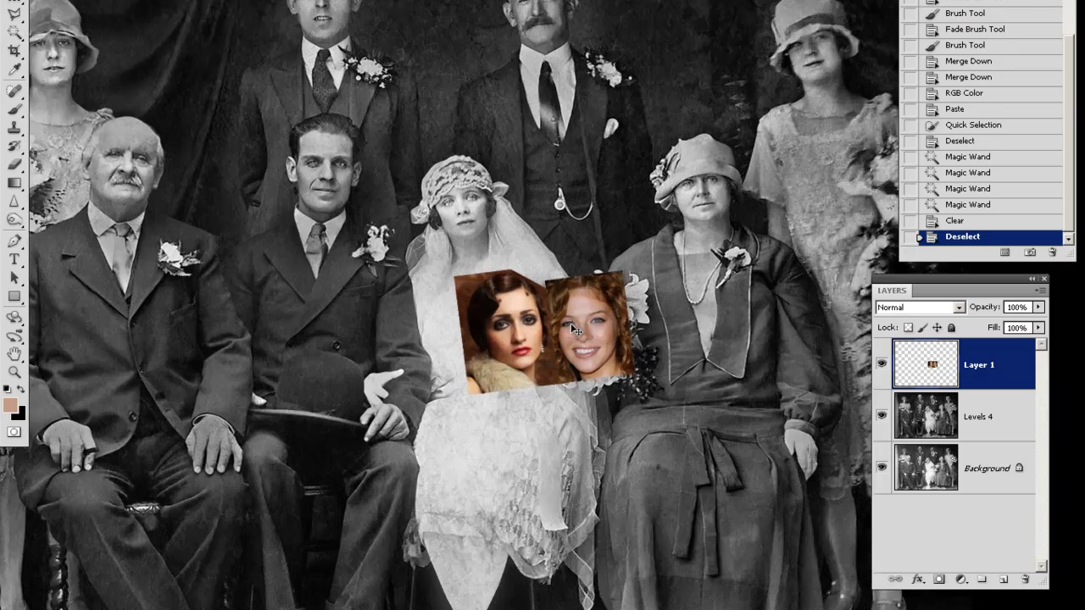
pyautogui.hotkey('ctrl', '-')
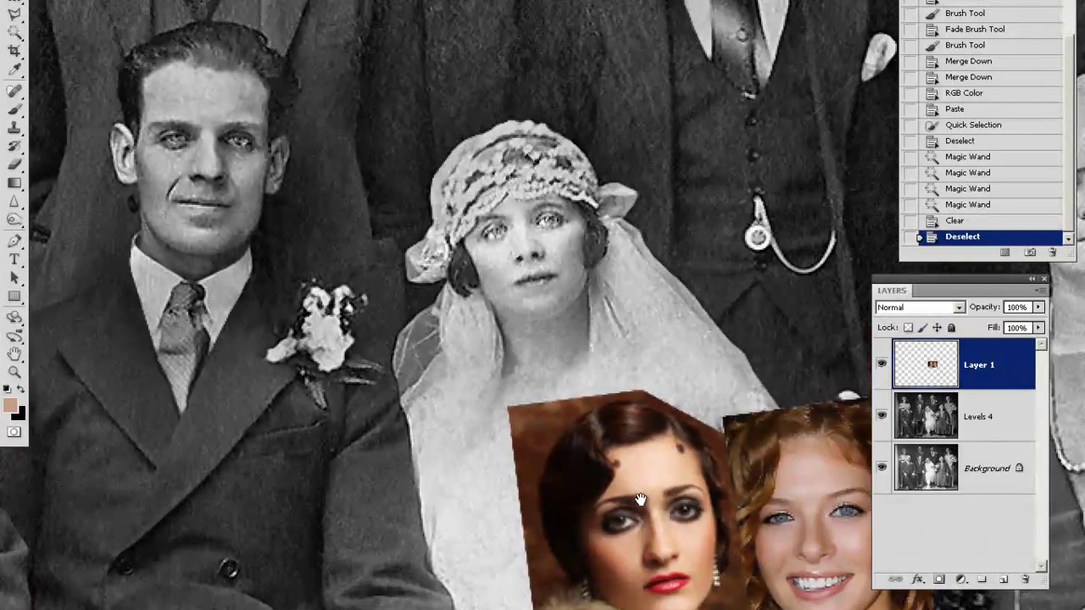
pyautogui.moveTo(676, 514); pyautogui.dragTo(494, 464)
# Rotate the portraits slightly and scale them down with Free Transform, and move them above the bride's headpiece.
pyautogui.hotkey('ctrl', 't')
pyautogui.moveTo(384, 313); pyautogui.dragTo(393, 303)
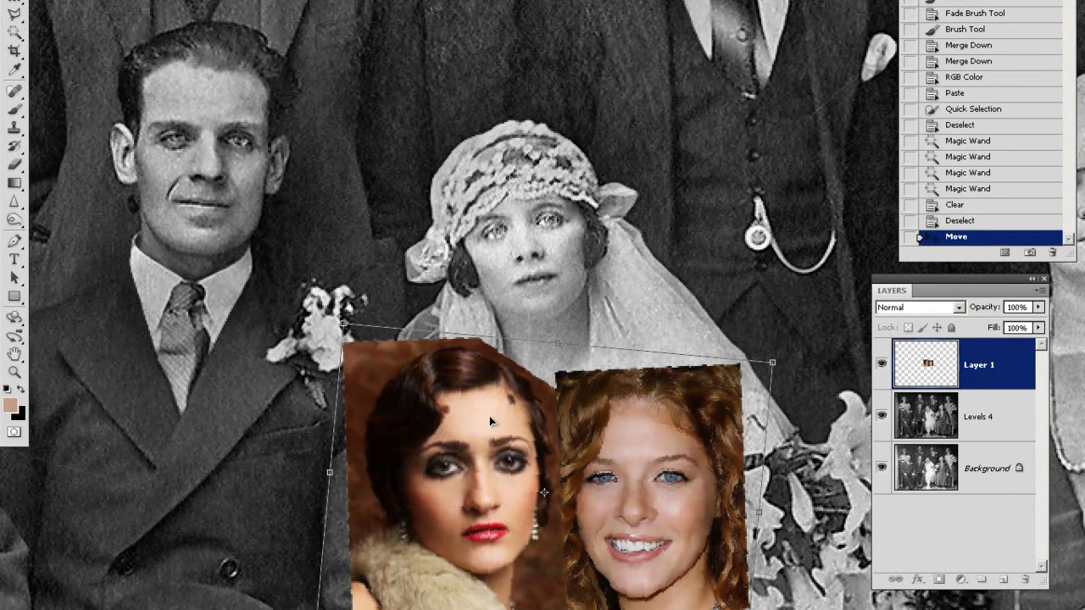
pyautogui.moveTo(341, 326); pyautogui.dragTo(388, 361)
pyautogui.moveTo(430, 444)
pyautogui.mouseDown()
pyautogui.moveTo(428, 415)
pyautogui.moveTo(423, 427)
pyautogui.mouseUp()
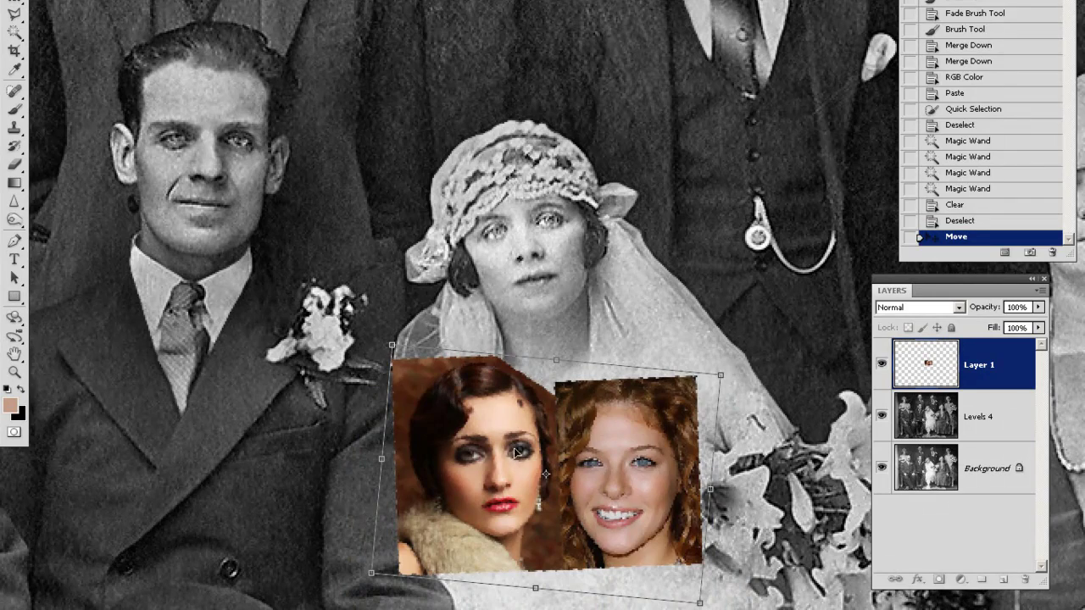
pyautogui.press('Return')
pyautogui.moveTo(490, 458); pyautogui.dragTo(421, 237)
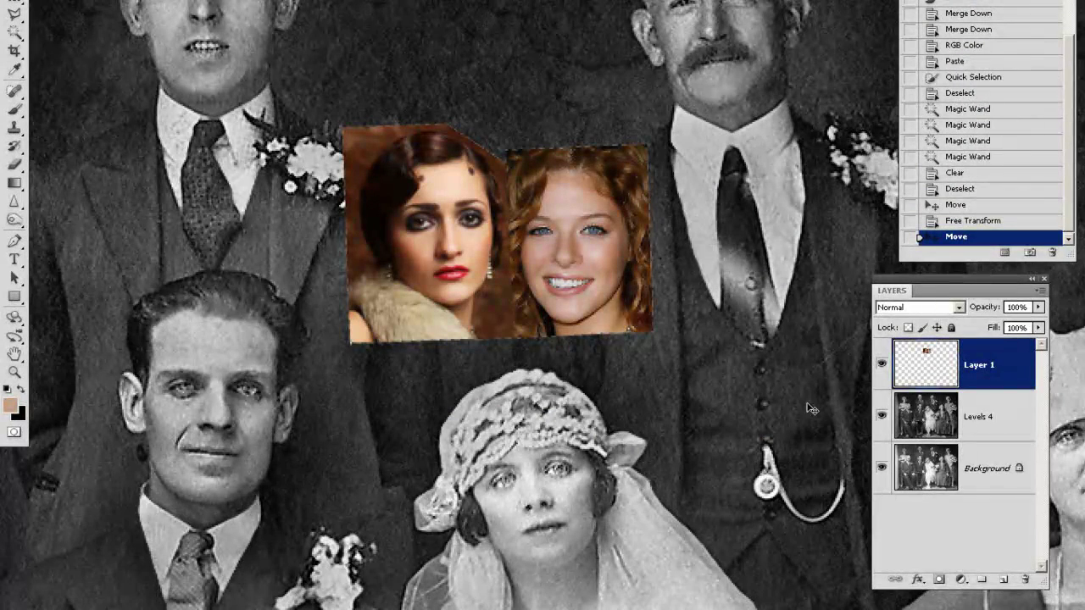
# Add a new empty layer directly above Levels 4 and set its blending mode to Color.
pyautogui.click(932, 418)
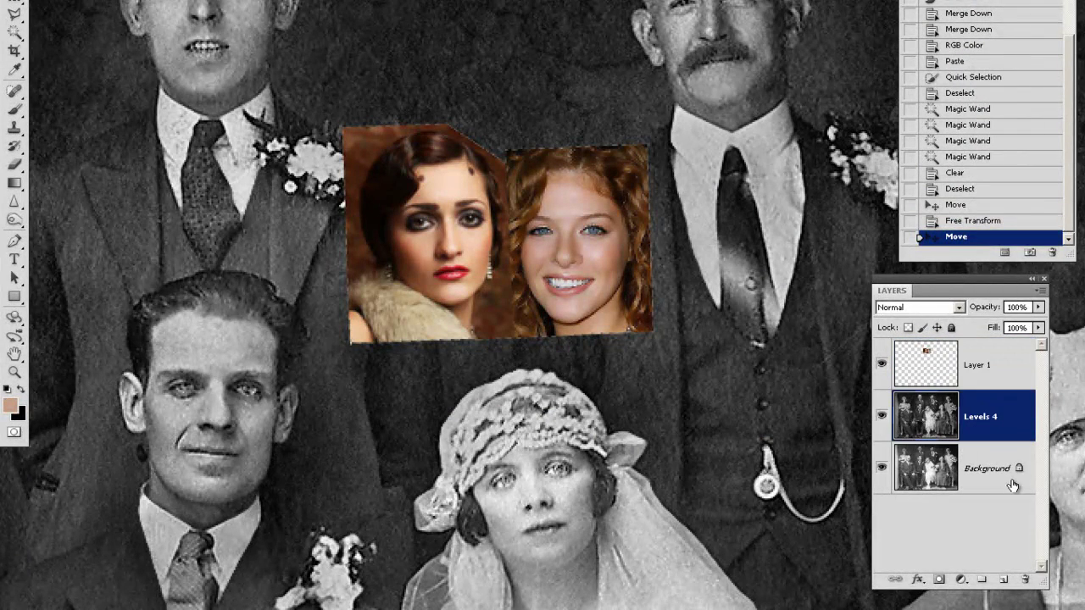
pyautogui.click(1004, 579)
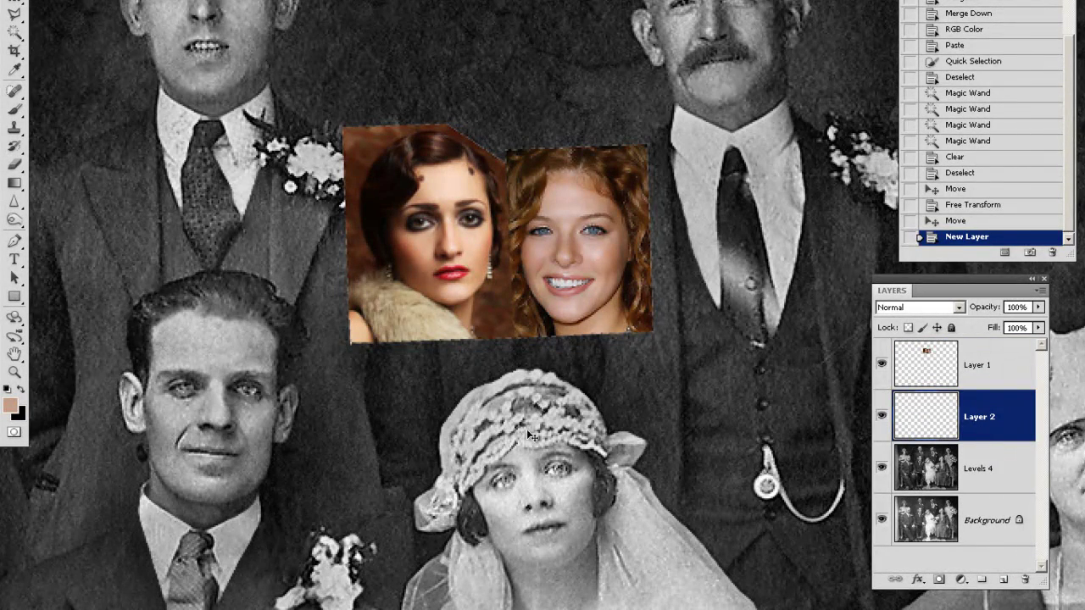
pyautogui.click(913, 311)
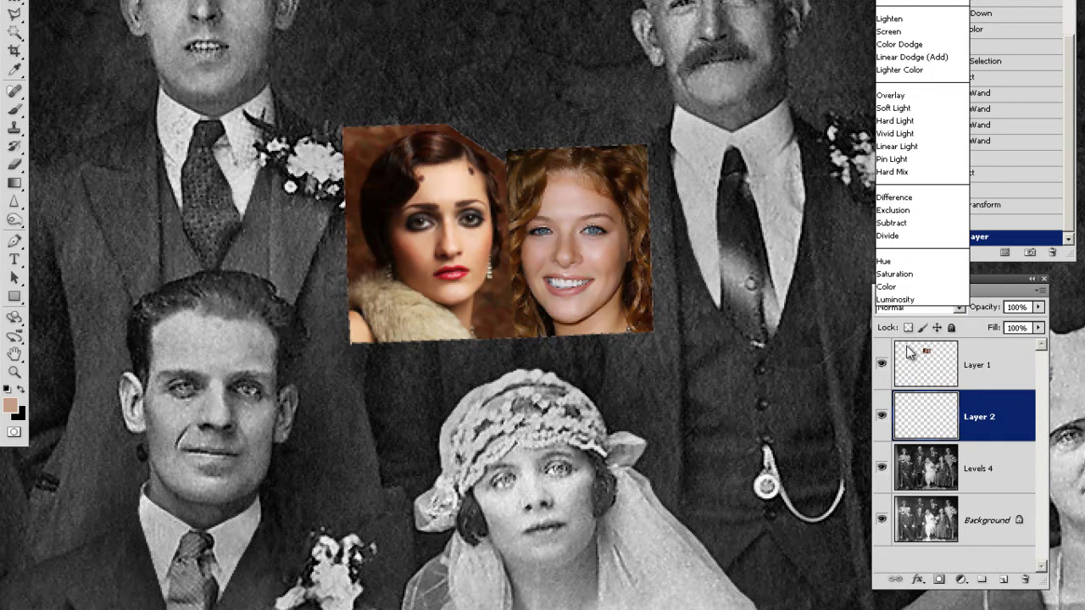
pyautogui.click(887, 286)
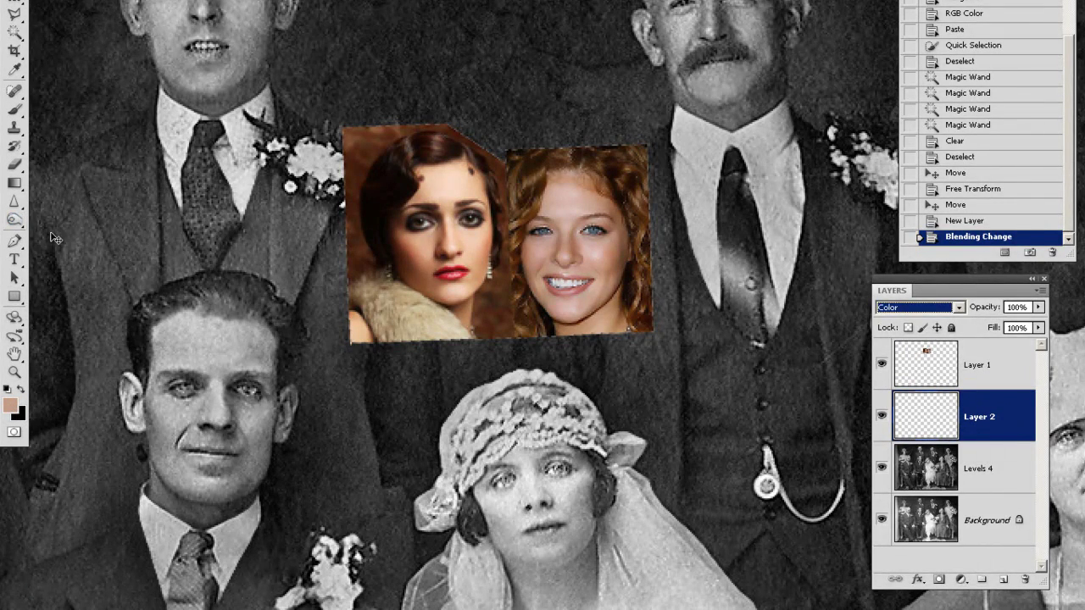
# Sample a light skin tone from the dark-haired portrait and paint the bride's cheek below her right-hand eye with a reduced Brush.
pyautogui.click(10, 113)
pyautogui.click(478, 239)
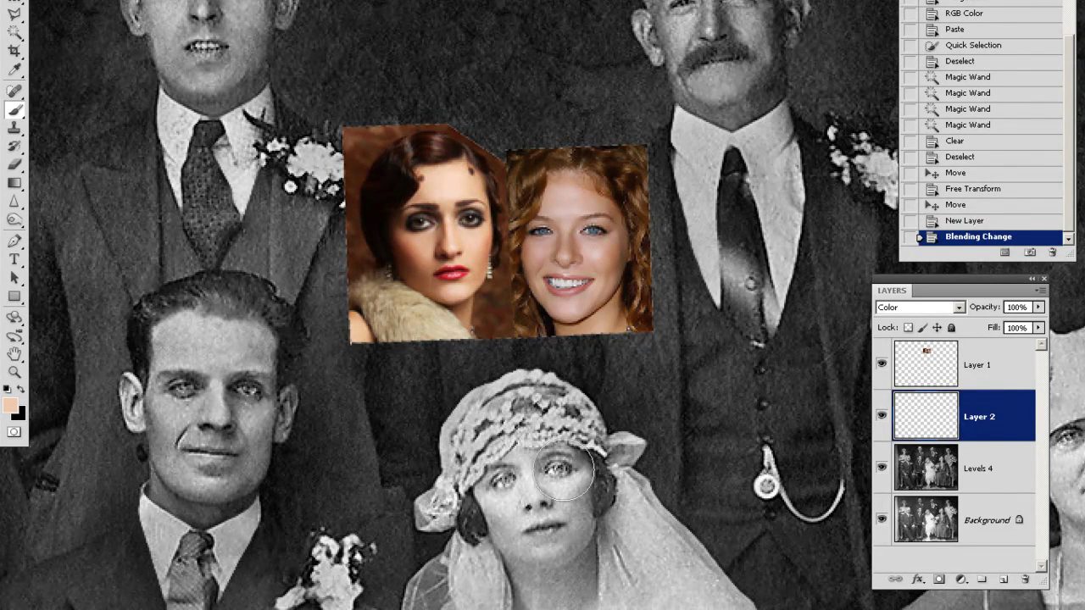
pyautogui.press('[')
pyautogui.press('[')
pyautogui.press('[')
pyautogui.press('[')
pyautogui.press('[')
pyautogui.press('[')
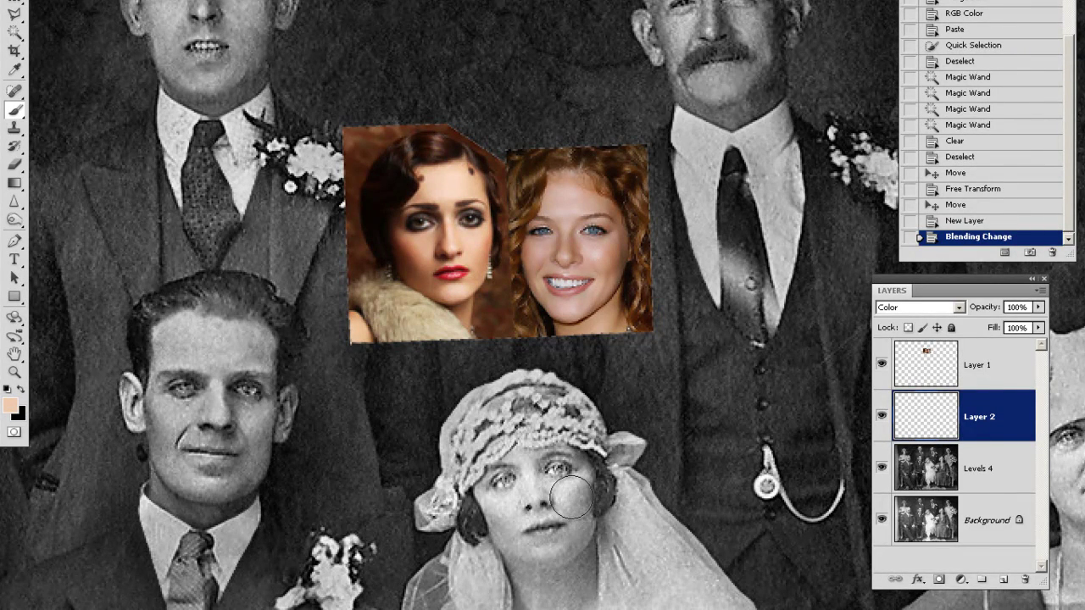
pyautogui.click(569, 495)
pyautogui.click(565, 495)
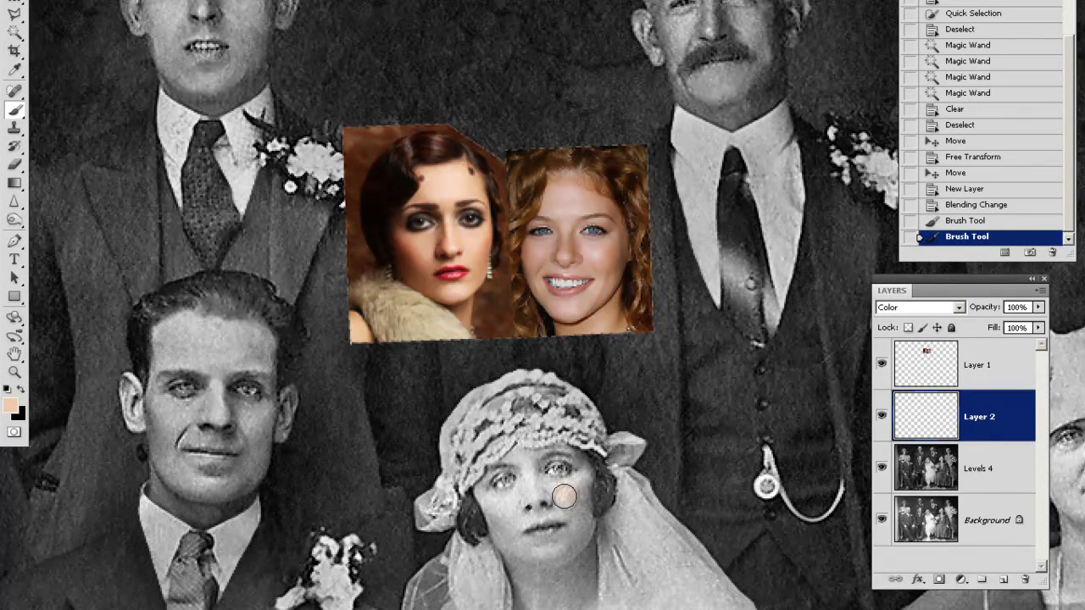
pyautogui.click(563, 490)
pyautogui.click(569, 488)
pyautogui.click(573, 492)
pyautogui.click(567, 489)
# Paint the same light skin tone over the bride's other cheek, chin and neck.
pyautogui.click(513, 502)
pyautogui.click(499, 503)
pyautogui.click(501, 510)
pyautogui.click(509, 517)
pyautogui.moveTo(505, 527)
pyautogui.mouseDown()
pyautogui.moveTo(538, 602)
pyautogui.moveTo(538, 582)
pyautogui.moveTo(556, 593)
pyautogui.moveTo(540, 609)
pyautogui.moveTo(581, 603)
pyautogui.moveTo(575, 566)
pyautogui.mouseUp()
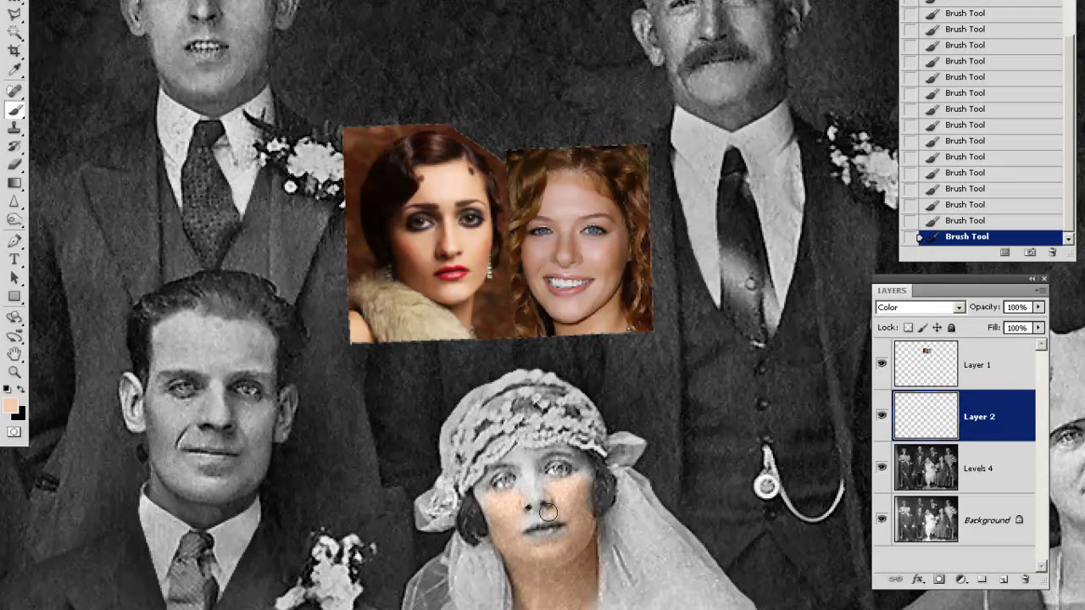
# Extend the light skin tone over the bride's nose, forehead and the areas around her eyes.
pyautogui.moveTo(541, 508)
pyautogui.mouseDown()
pyautogui.moveTo(517, 492)
pyautogui.moveTo(518, 459)
pyautogui.mouseUp()
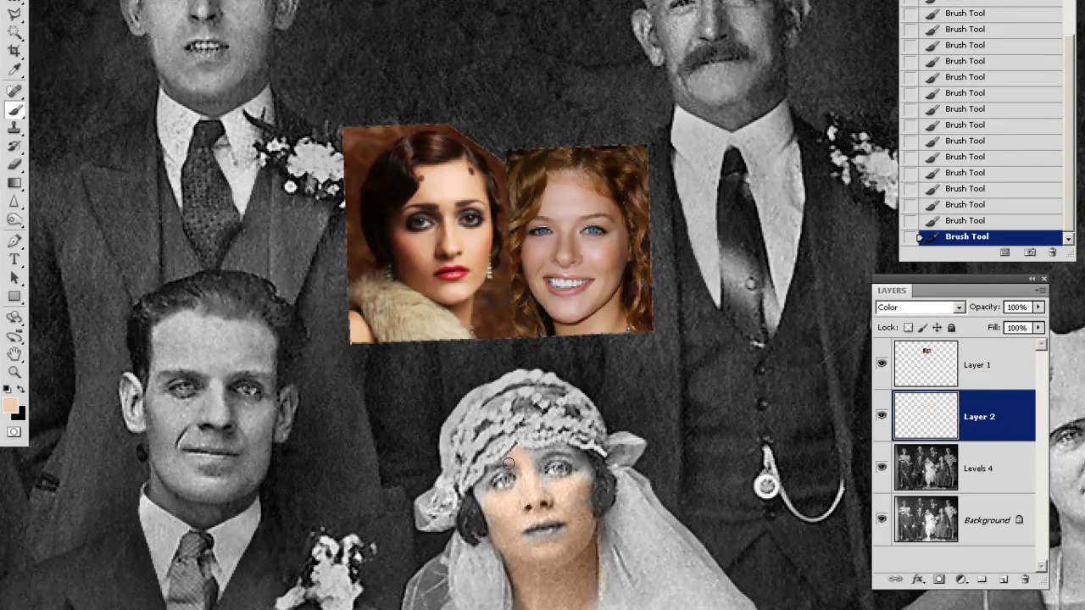
pyautogui.moveTo(479, 491); pyautogui.dragTo(494, 519)
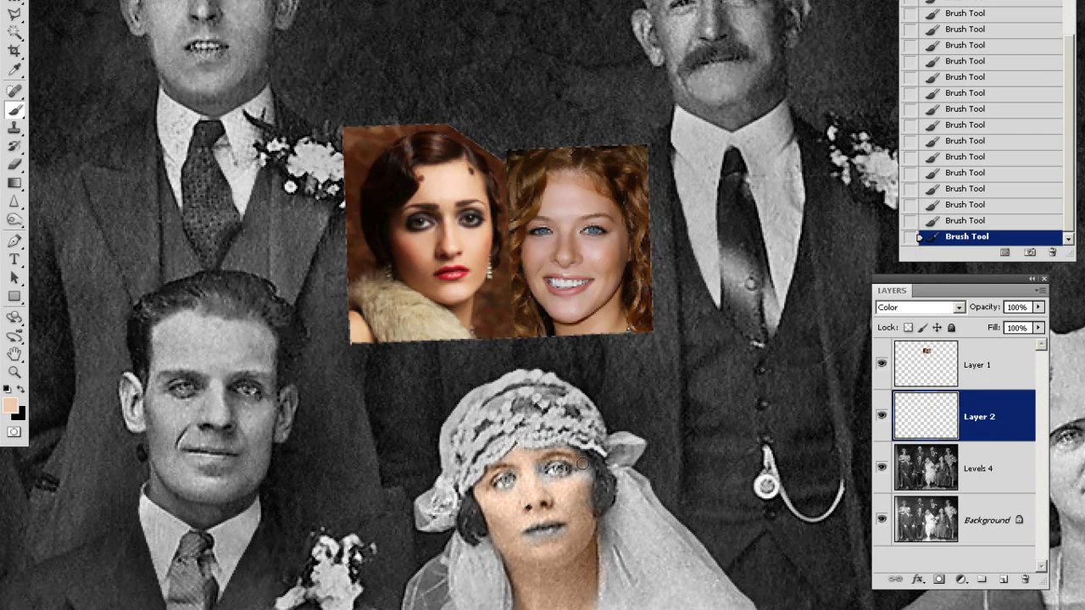
pyautogui.moveTo(576, 472); pyautogui.dragTo(531, 490)
pyautogui.moveTo(526, 495)
pyautogui.mouseDown()
pyautogui.moveTo(512, 496)
pyautogui.moveTo(518, 505)
pyautogui.mouseUp()
# Sample a warmer tone from the dark-haired portrait's face and brush it along the bride's left-hand cheek toward her mouth.
pyautogui.keyDown('alt'); pyautogui.click(494, 238); pyautogui.keyUp('alt')
pyautogui.hotkey('ctrl', 'z')
pyautogui.moveTo(489, 518)
pyautogui.mouseDown()
pyautogui.moveTo(508, 537)
pyautogui.moveTo(485, 518)
pyautogui.moveTo(504, 546)
pyautogui.moveTo(489, 509)
pyautogui.moveTo(506, 531)
pyautogui.moveTo(517, 526)
pyautogui.moveTo(479, 499)
pyautogui.moveTo(525, 538)
pyautogui.moveTo(511, 502)
pyautogui.moveTo(530, 535)
pyautogui.mouseUp()
# Color the bride's eyes blue and her lips pink with tones sampled from the curly-haired portrait.
pyautogui.keyDown('alt'); pyautogui.click(597, 227); pyautogui.keyUp('alt')
pyautogui.keyDown('alt'); pyautogui.click(580, 288); pyautogui.keyUp('alt')
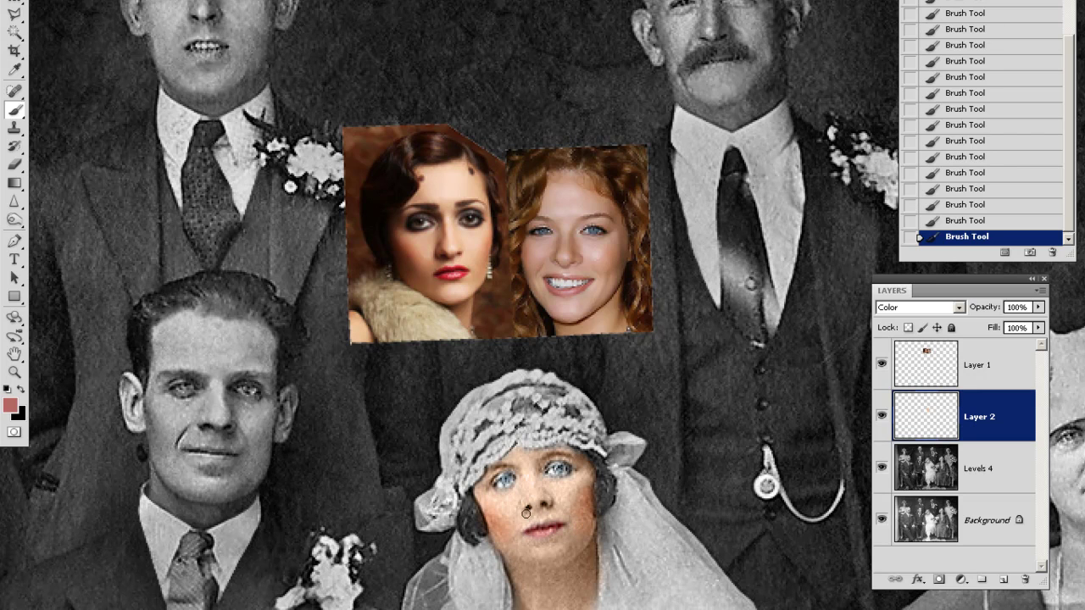
# Sample an orange-tan tone from the dark-haired portrait's forehead and brush it across the bride's nose and cheek with a larger Brush.
pyautogui.keyDown('alt'); pyautogui.click(431, 190); pyautogui.keyUp('alt')
pyautogui.press(']')
pyautogui.press(']')
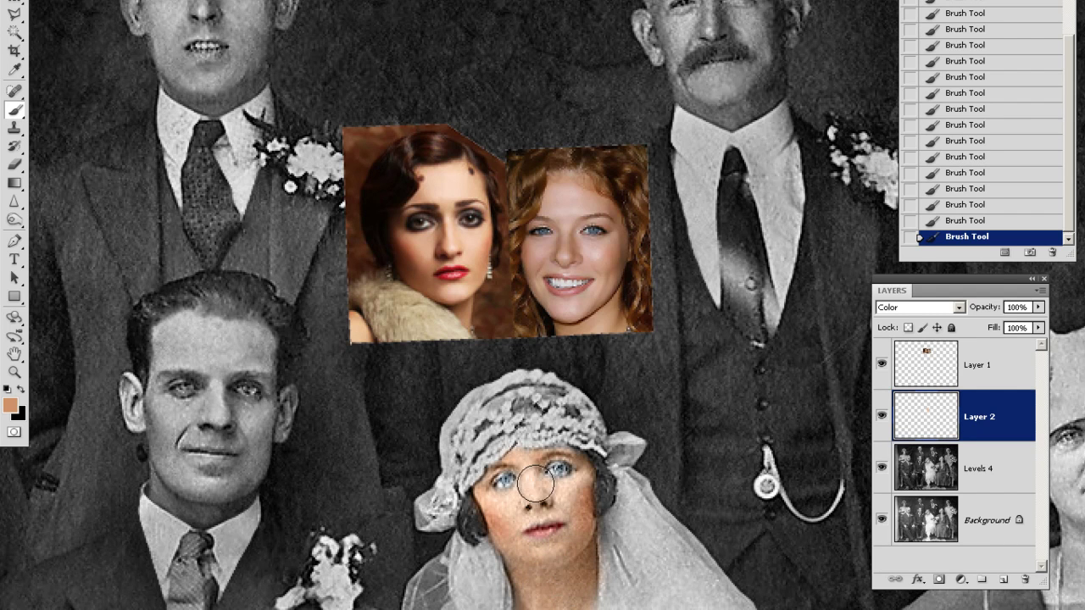
pyautogui.moveTo(531, 483)
pyautogui.mouseDown()
pyautogui.moveTo(515, 506)
pyautogui.moveTo(560, 489)
pyautogui.mouseUp()
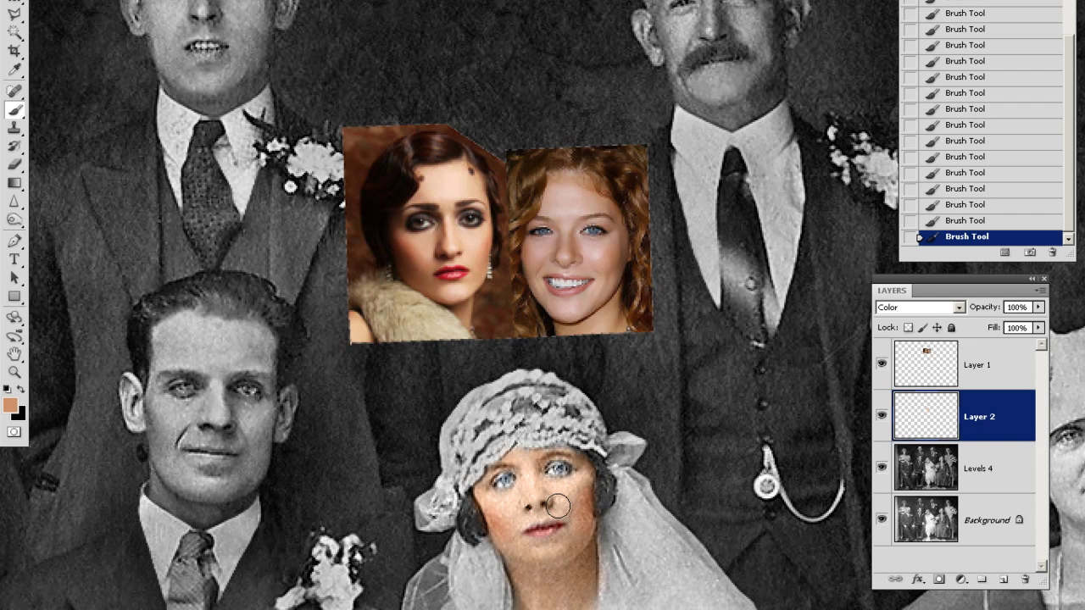
# Add blush to the bride's cheeks and neck with a reddish tone and a soft pink sampled from the two portraits.
pyautogui.keyDown('alt'); pyautogui.click(414, 247); pyautogui.keyUp('alt')
pyautogui.moveTo(509, 507)
pyautogui.mouseDown()
pyautogui.moveTo(527, 464)
pyautogui.moveTo(518, 524)
pyautogui.moveTo(535, 486)
pyautogui.moveTo(566, 509)
pyautogui.moveTo(572, 490)
pyautogui.moveTo(540, 566)
pyautogui.moveTo(538, 551)
pyautogui.moveTo(566, 550)
pyautogui.moveTo(568, 570)
pyautogui.moveTo(546, 577)
pyautogui.moveTo(551, 603)
pyautogui.moveTo(533, 608)
pyautogui.moveTo(553, 605)
pyautogui.moveTo(522, 609)
pyautogui.moveTo(578, 607)
pyautogui.moveTo(582, 595)
pyautogui.moveTo(564, 607)
pyautogui.moveTo(549, 599)
pyautogui.moveTo(544, 567)
pyautogui.moveTo(498, 509)
pyautogui.moveTo(515, 539)
pyautogui.moveTo(504, 516)
pyautogui.mouseUp()
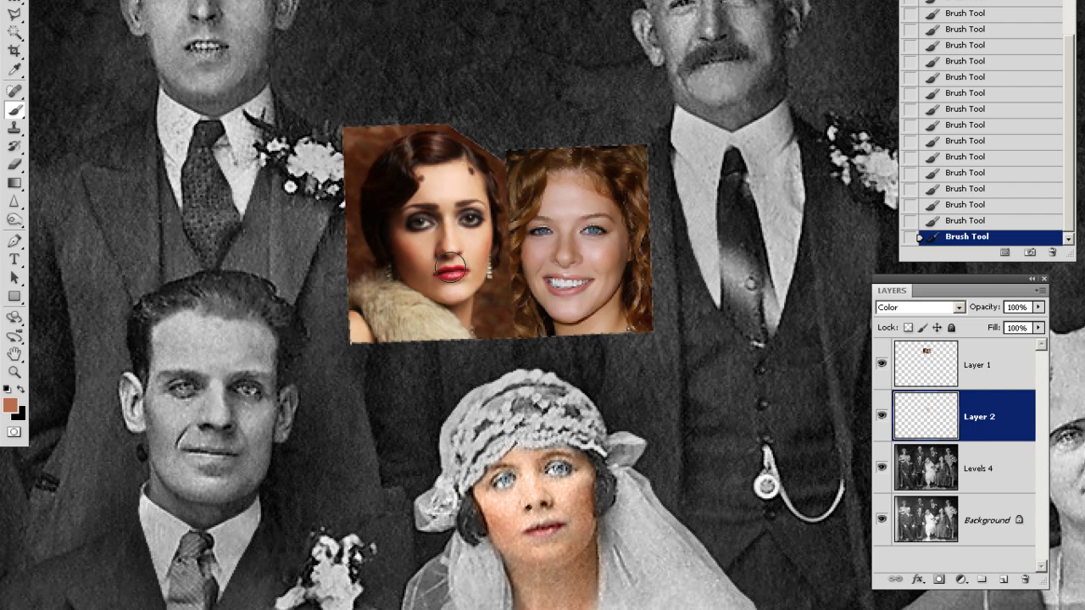
pyautogui.keyDown('alt'); pyautogui.click(591, 242); pyautogui.keyUp('alt')
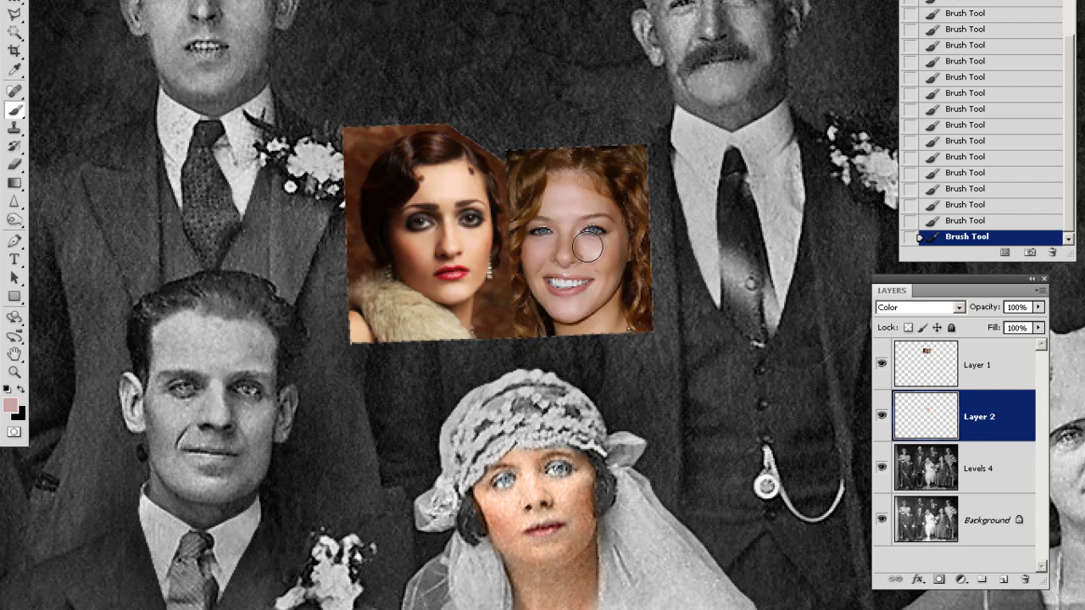
pyautogui.moveTo(509, 503)
pyautogui.mouseDown()
pyautogui.moveTo(517, 559)
pyautogui.moveTo(496, 513)
pyautogui.moveTo(570, 517)
pyautogui.moveTo(573, 495)
pyautogui.moveTo(586, 497)
pyautogui.moveTo(580, 525)
pyautogui.moveTo(584, 494)
pyautogui.moveTo(528, 516)
pyautogui.moveTo(523, 465)
pyautogui.moveTo(567, 487)
pyautogui.moveTo(579, 478)
pyautogui.moveTo(488, 505)
pyautogui.moveTo(535, 592)
pyautogui.moveTo(531, 582)
pyautogui.moveTo(566, 593)
pyautogui.mouseUp()
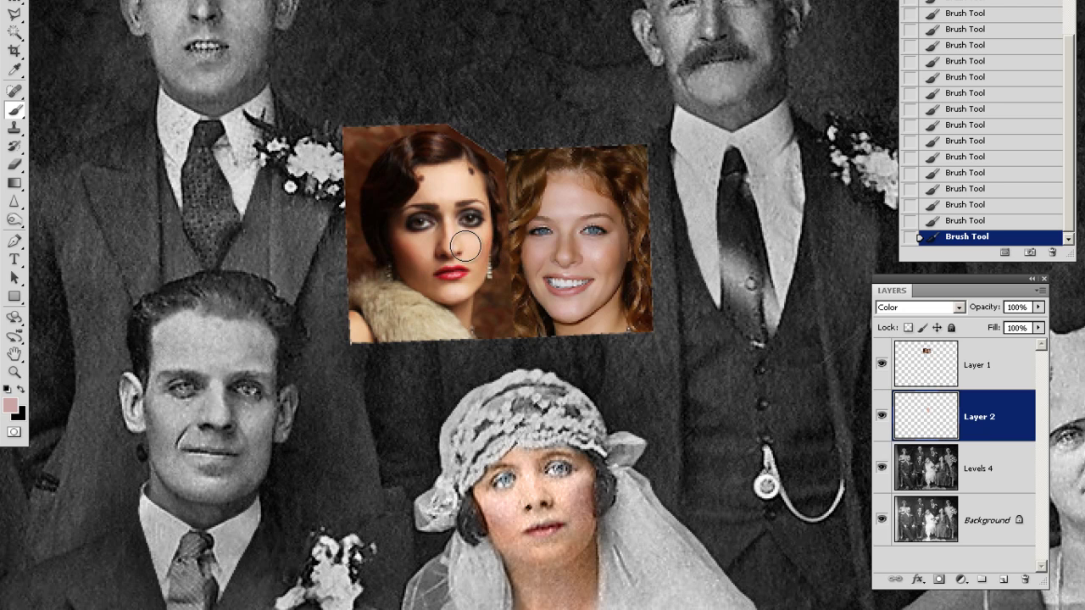
# Sample a dark brown from the dark-haired portrait's hair and paint the bride's hair on both sides of her face.
pyautogui.keyDown('alt'); pyautogui.click(435, 144); pyautogui.keyUp('alt')
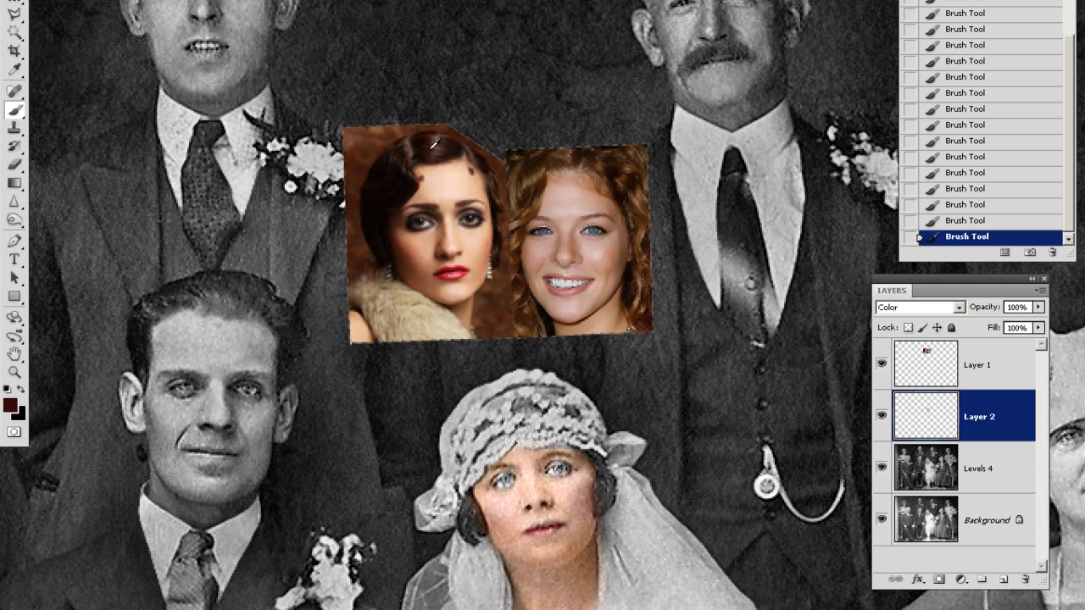
pyautogui.keyDown('alt'); pyautogui.click(412, 153); pyautogui.keyUp('alt')
pyautogui.moveTo(462, 507); pyautogui.dragTo(473, 515)
pyautogui.moveTo(473, 517); pyautogui.dragTo(476, 522)
pyautogui.moveTo(477, 539); pyautogui.dragTo(475, 526)
pyautogui.moveTo(571, 499)
pyautogui.mouseDown()
pyautogui.moveTo(605, 503)
pyautogui.moveTo(601, 476)
pyautogui.moveTo(603, 510)
pyautogui.moveTo(605, 471)
pyautogui.mouseUp()
# Sample brown from the bride's painted hair and brush it over the hair showing through her lace headpiece.
pyautogui.keyDown('alt'); pyautogui.click(586, 458); pyautogui.keyUp('alt')
pyautogui.keyDown('alt'); pyautogui.click(599, 489); pyautogui.keyUp('alt')
pyautogui.moveTo(553, 418)
pyautogui.mouseDown()
pyautogui.moveTo(497, 404)
pyautogui.moveTo(495, 430)
pyautogui.moveTo(484, 426)
pyautogui.moveTo(494, 435)
pyautogui.moveTo(473, 458)
pyautogui.moveTo(475, 439)
pyautogui.moveTo(463, 448)
pyautogui.moveTo(480, 424)
pyautogui.moveTo(517, 416)
pyautogui.moveTo(508, 394)
pyautogui.moveTo(497, 403)
pyautogui.moveTo(558, 393)
pyautogui.moveTo(548, 399)
pyautogui.moveTo(560, 422)
pyautogui.moveTo(572, 411)
pyautogui.moveTo(570, 422)
pyautogui.moveTo(523, 418)
pyautogui.moveTo(546, 409)
pyautogui.moveTo(535, 410)
pyautogui.moveTo(496, 443)
pyautogui.moveTo(599, 434)
pyautogui.moveTo(557, 430)
pyautogui.moveTo(581, 413)
pyautogui.moveTo(543, 420)
pyautogui.moveTo(556, 404)
pyautogui.moveTo(534, 423)
pyautogui.moveTo(511, 410)
pyautogui.moveTo(534, 396)
pyautogui.moveTo(492, 450)
pyautogui.moveTo(485, 422)
pyautogui.mouseUp()
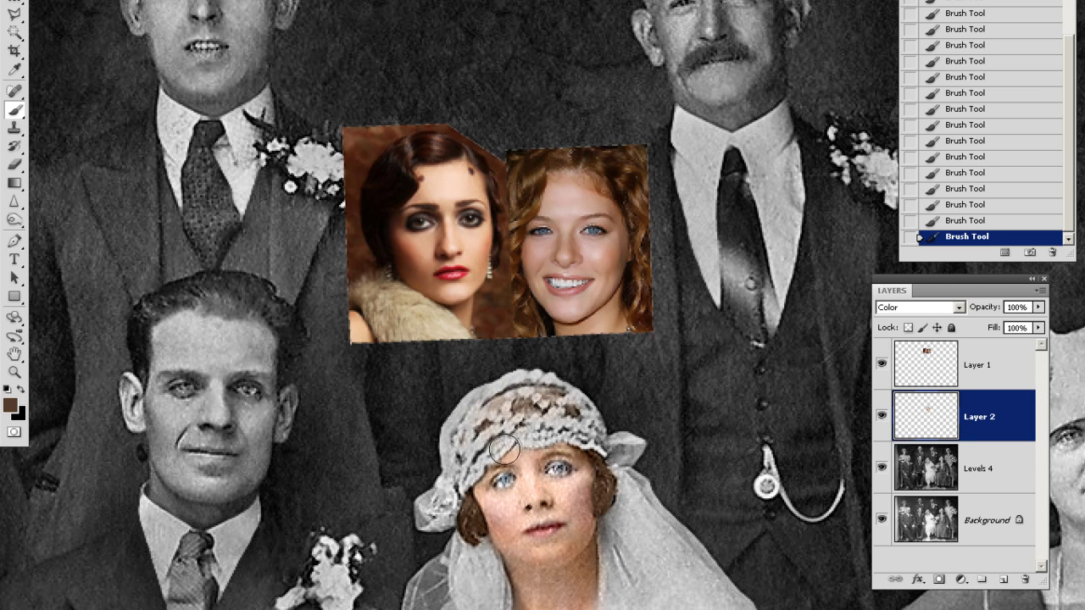
# Erase the brown tint from the white lace motifs of the headpiece with a small Eraser.
pyautogui.press('[')
pyautogui.press('[')
pyautogui.press('e')
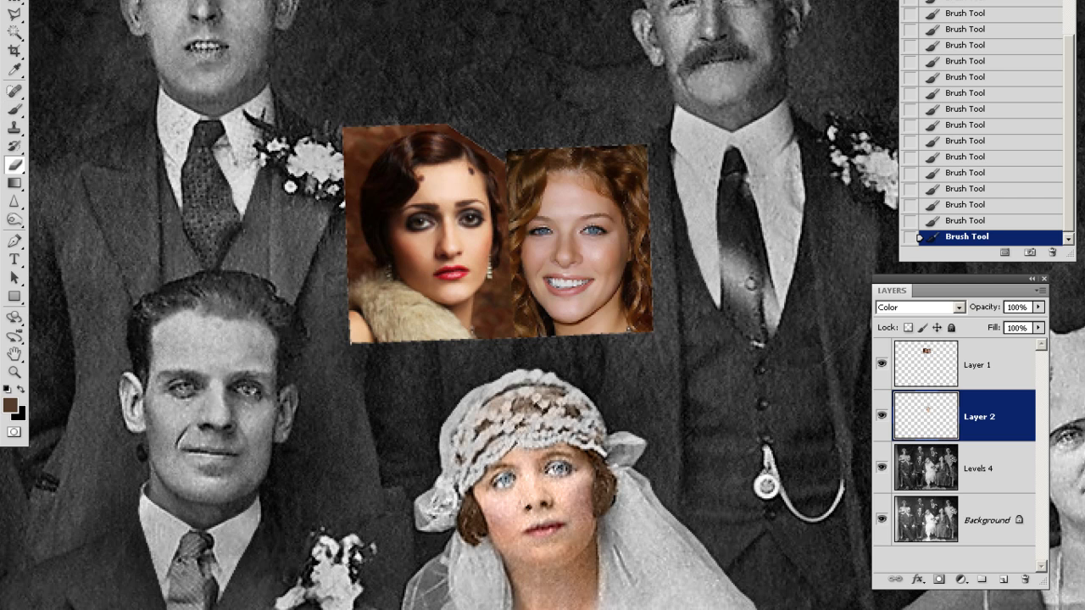
pyautogui.moveTo(506, 406)
pyautogui.mouseDown()
pyautogui.moveTo(525, 395)
pyautogui.moveTo(558, 424)
pyautogui.moveTo(524, 426)
pyautogui.mouseUp()
pyautogui.click(517, 421)
pyautogui.click(508, 419)
pyautogui.click(496, 418)
pyautogui.click(489, 419)
pyautogui.click(481, 421)
pyautogui.click(492, 436)
pyautogui.click(488, 439)
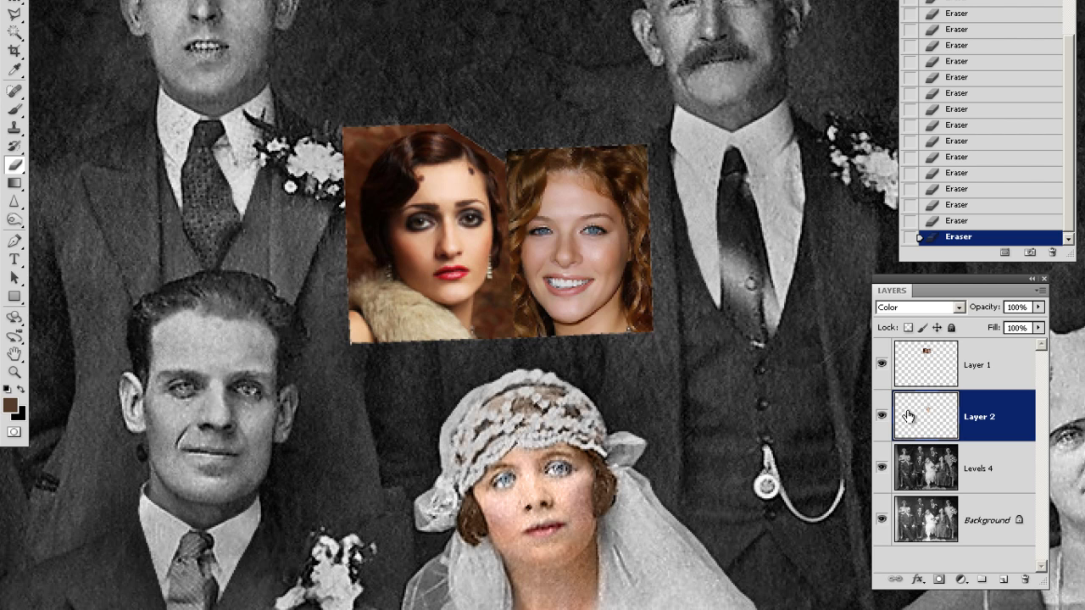
# Duplicate Layer 2 and set the copy's blending mode to Overlay.
pyautogui.hotkey('ctrl', 'j')
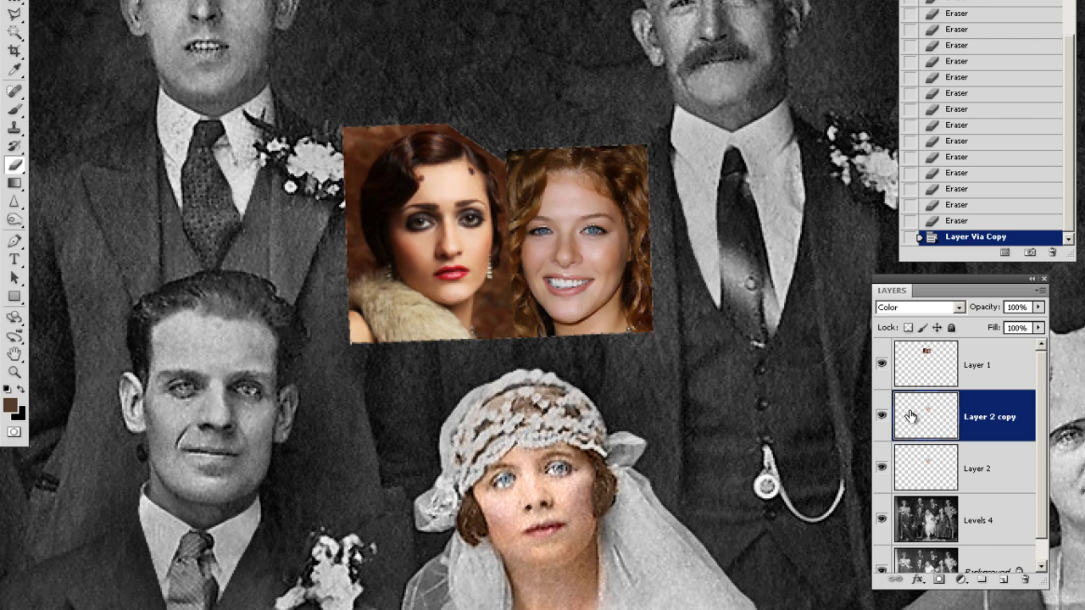
pyautogui.click(940, 309)
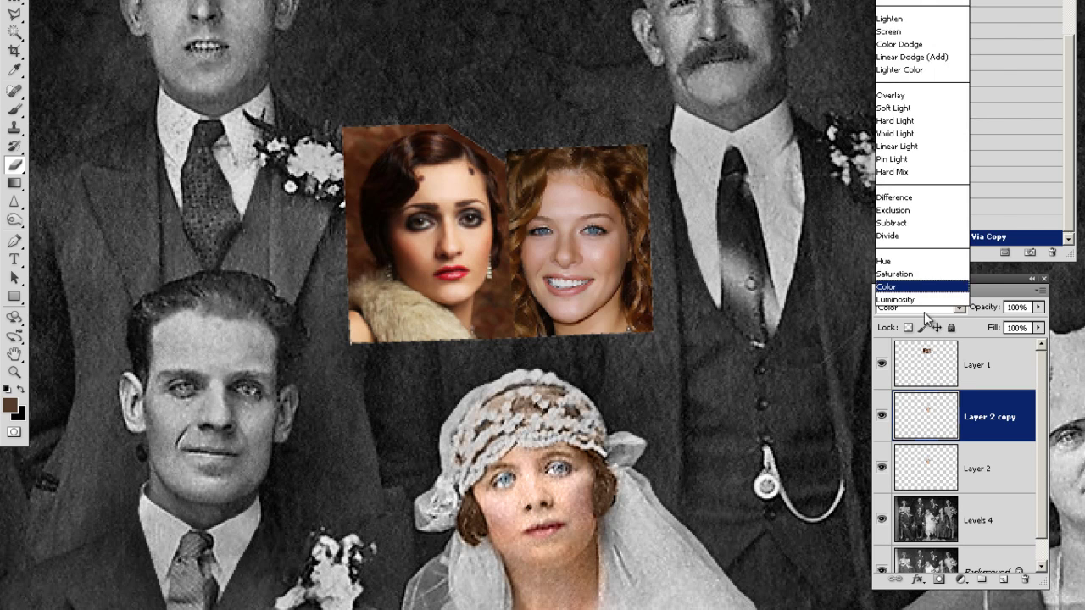
pyautogui.click(909, 96)
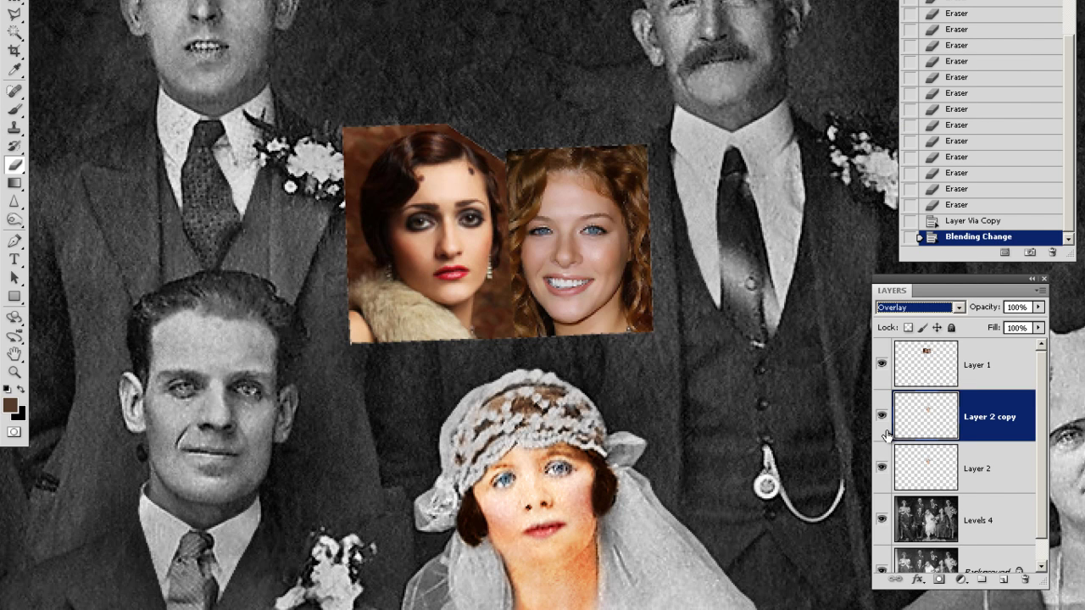
# Compare the color effect on the bride's face by hiding and showing Layer 2 and Layer 2 copy.
pyautogui.hotkey('ctrl', '+')
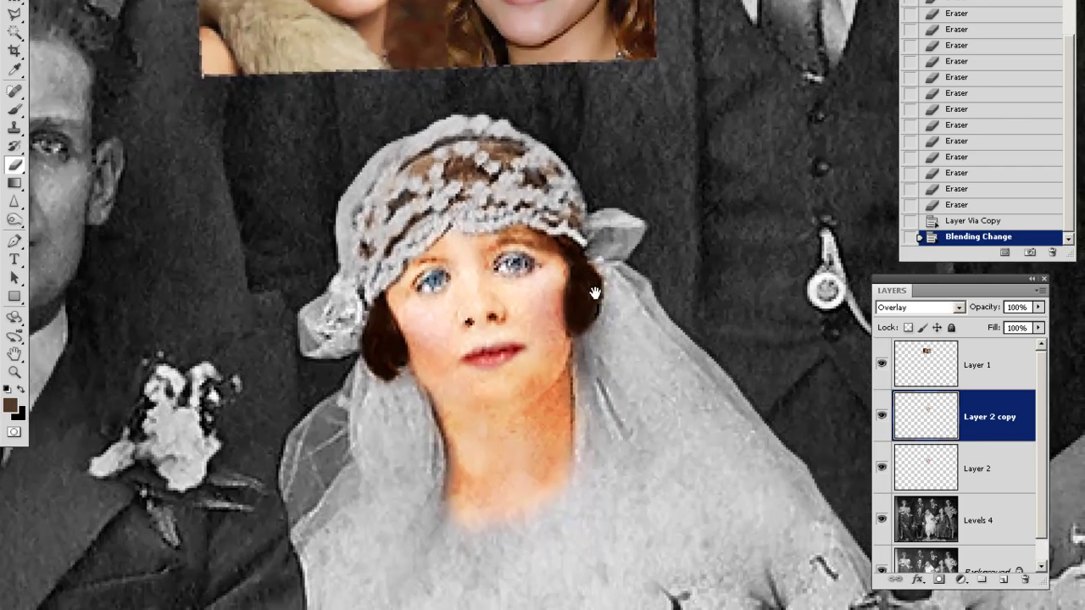
pyautogui.click(882, 472)
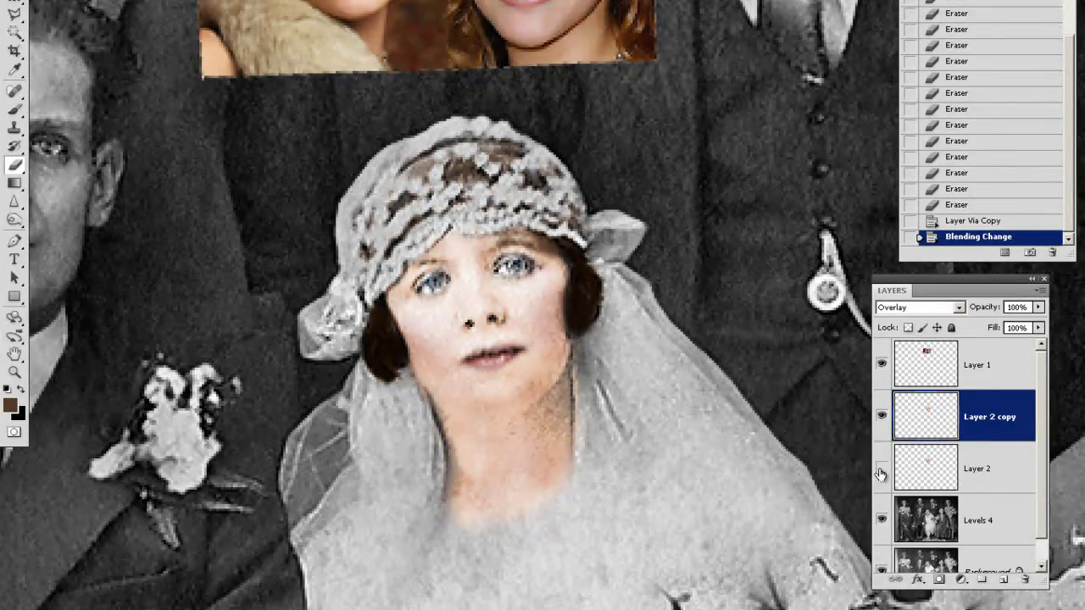
pyautogui.click(882, 417)
pyautogui.click(882, 468)
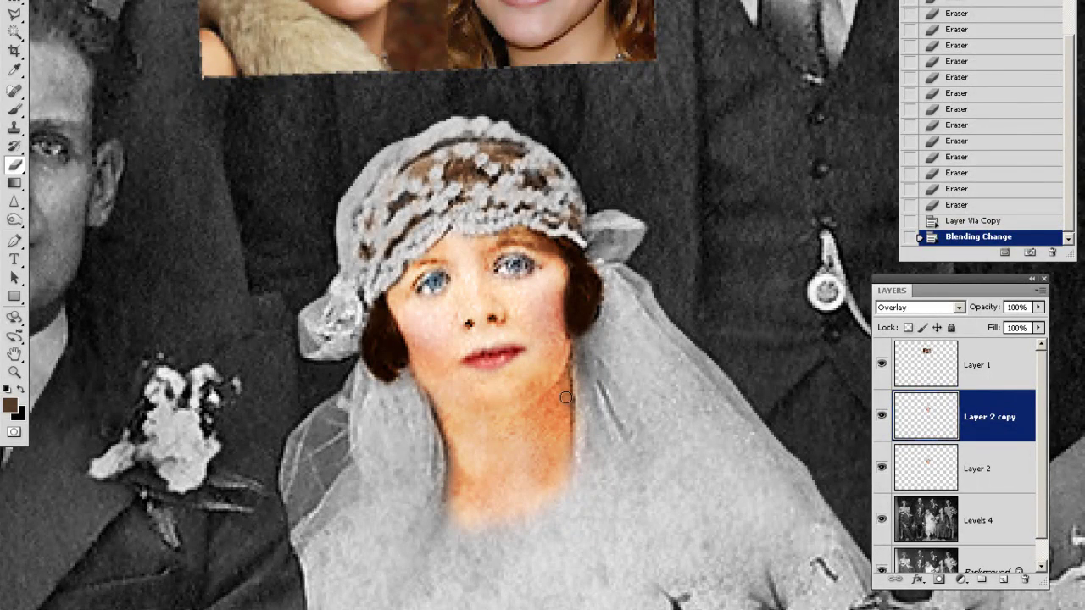
pyautogui.click(882, 416)
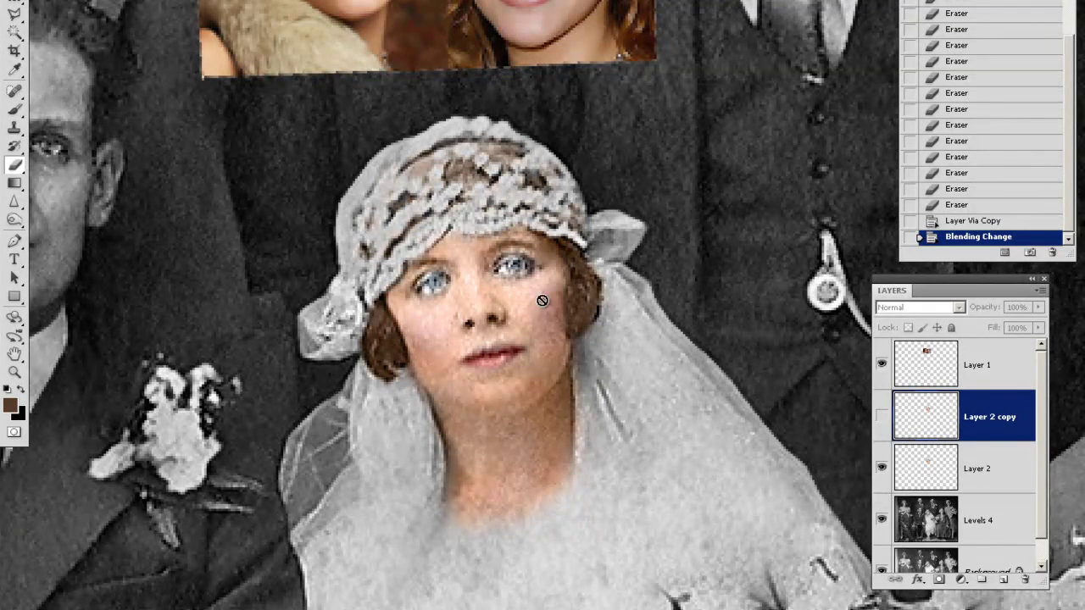
pyautogui.click(881, 416)
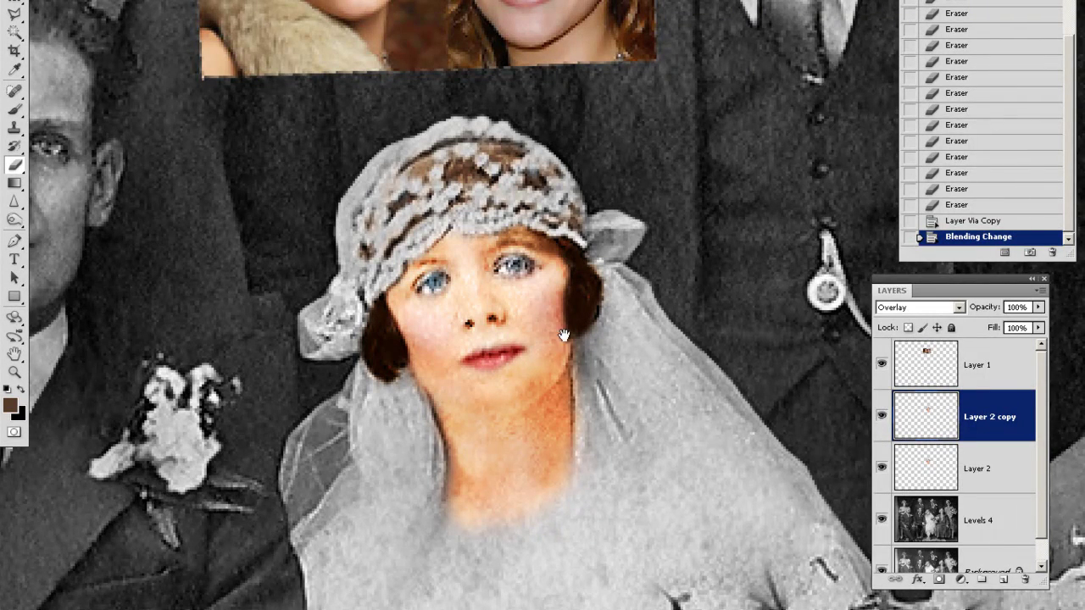
# Lower Layer 2 copy's opacity to 58% and compare the face with the layer hidden and shown.
pyautogui.moveTo(562, 334); pyautogui.dragTo(597, 441)
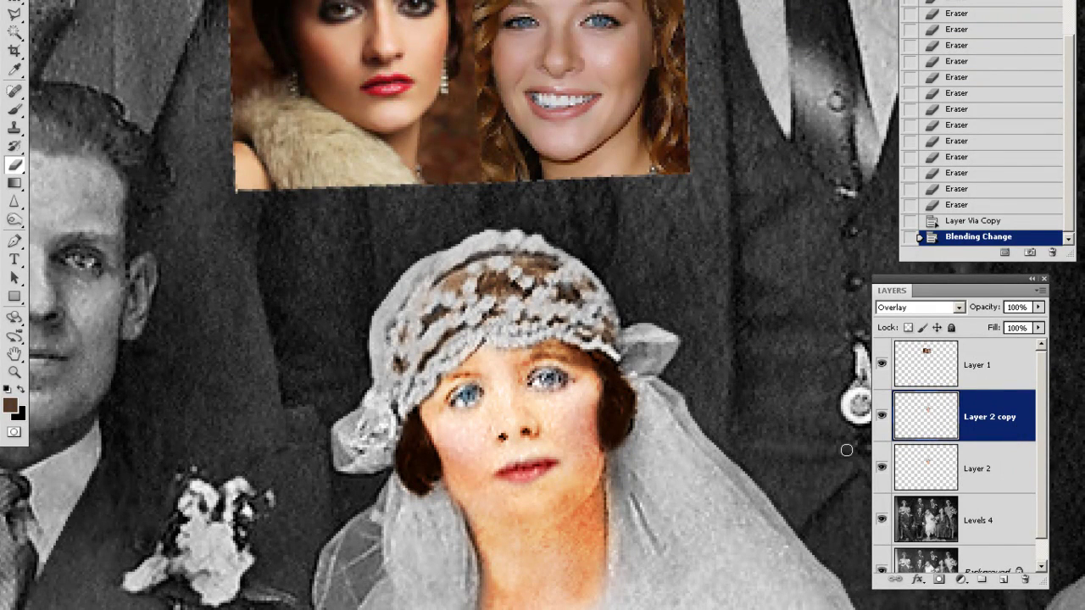
pyautogui.moveTo(1039, 307); pyautogui.dragTo(1005, 331)
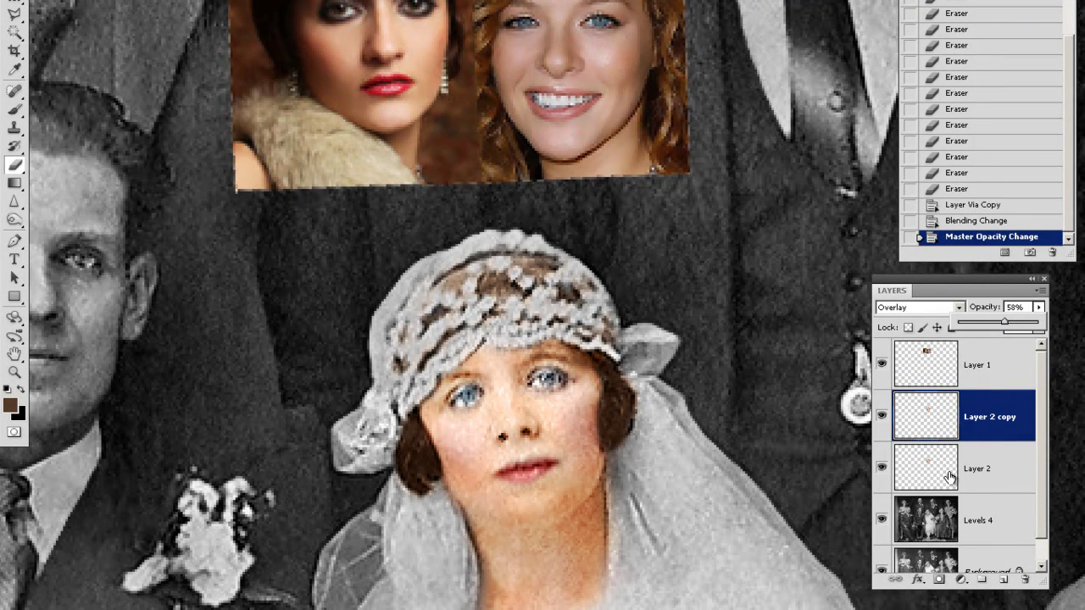
pyautogui.click(883, 422)
pyautogui.click(883, 422)
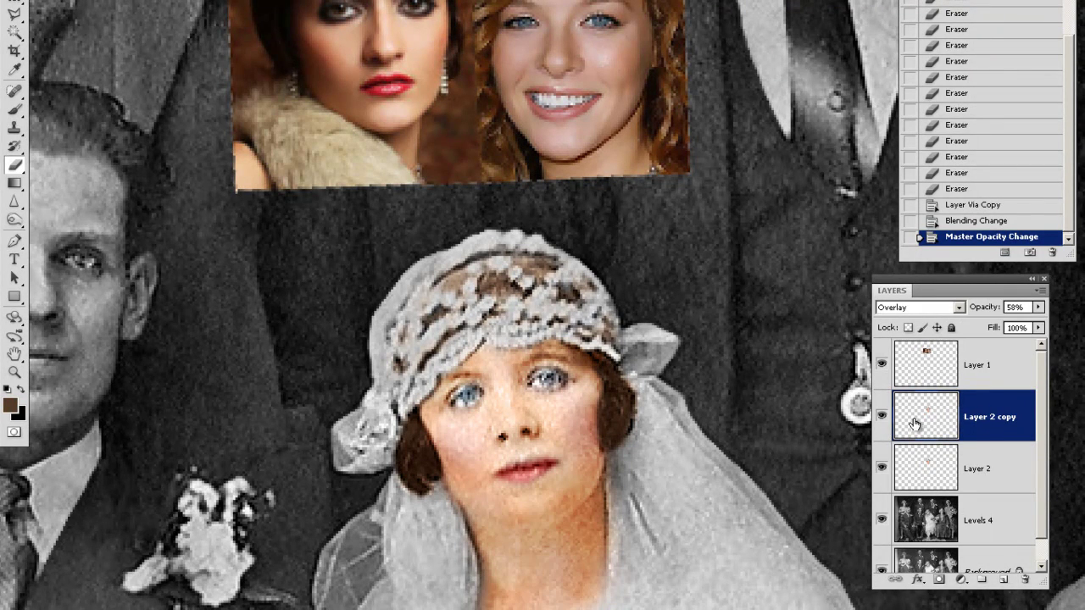
# Shift the hue of Layer 2 copy to -10 with Hue/Saturation.
pyautogui.hscroll(-2, 640, 511)
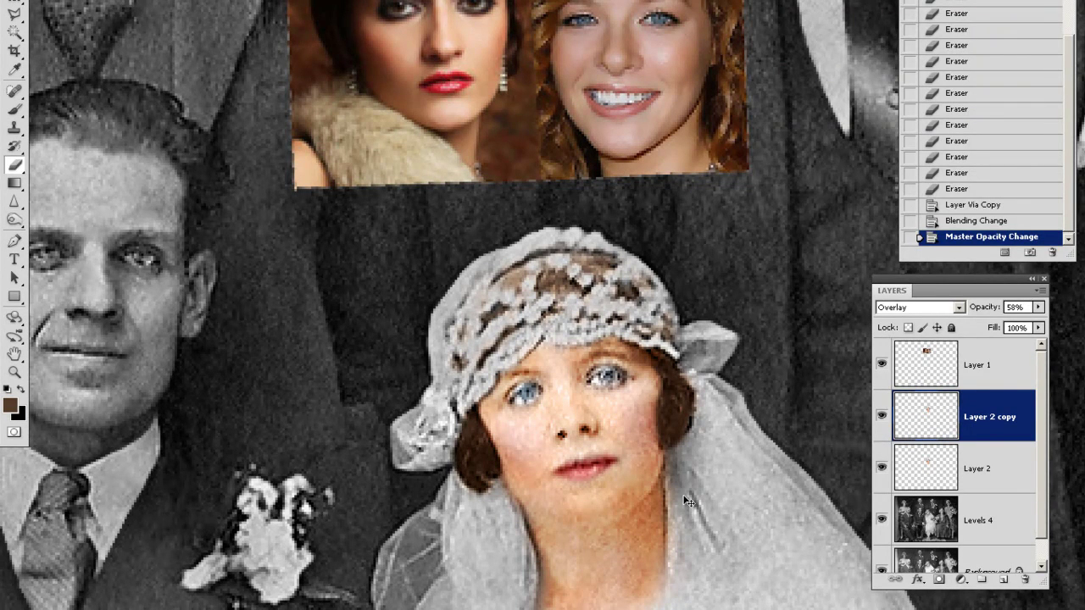
pyautogui.hotkey('ctrl', 'u')
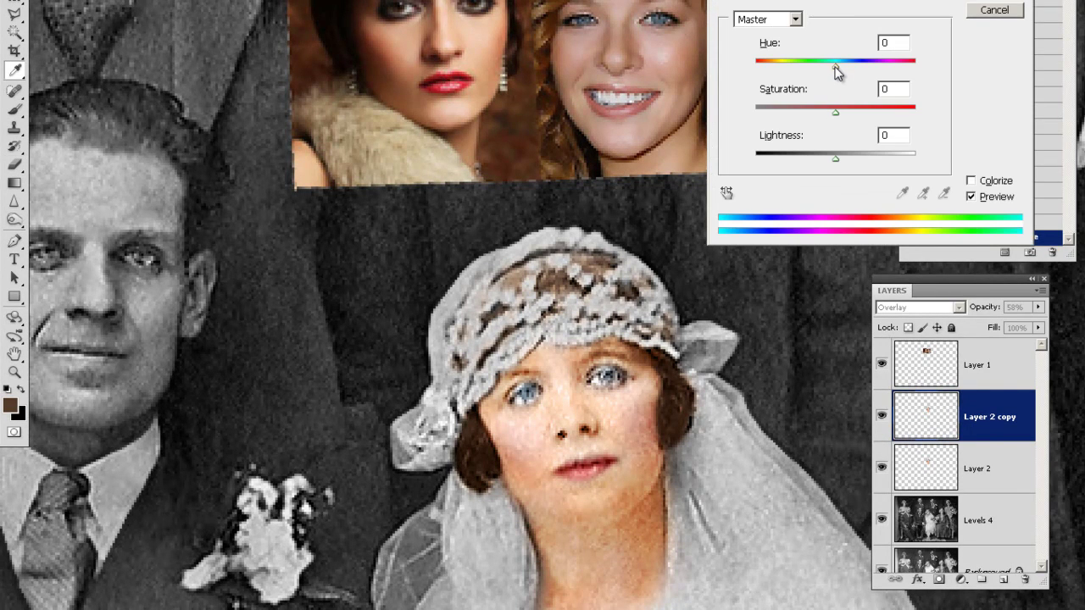
pyautogui.moveTo(834, 67); pyautogui.dragTo(825, 66)
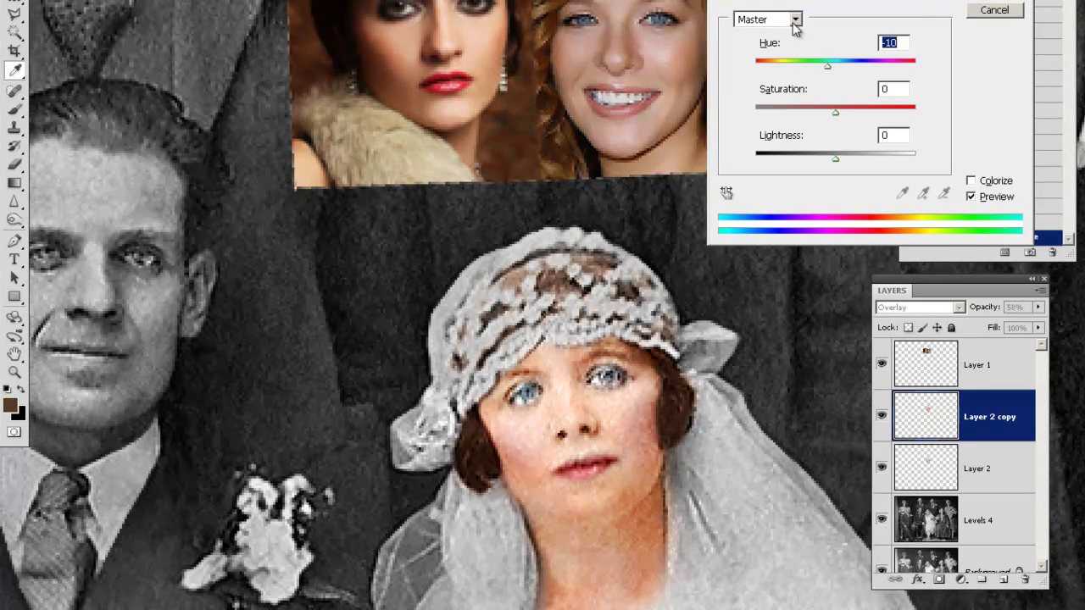
pyautogui.click(994, 3)
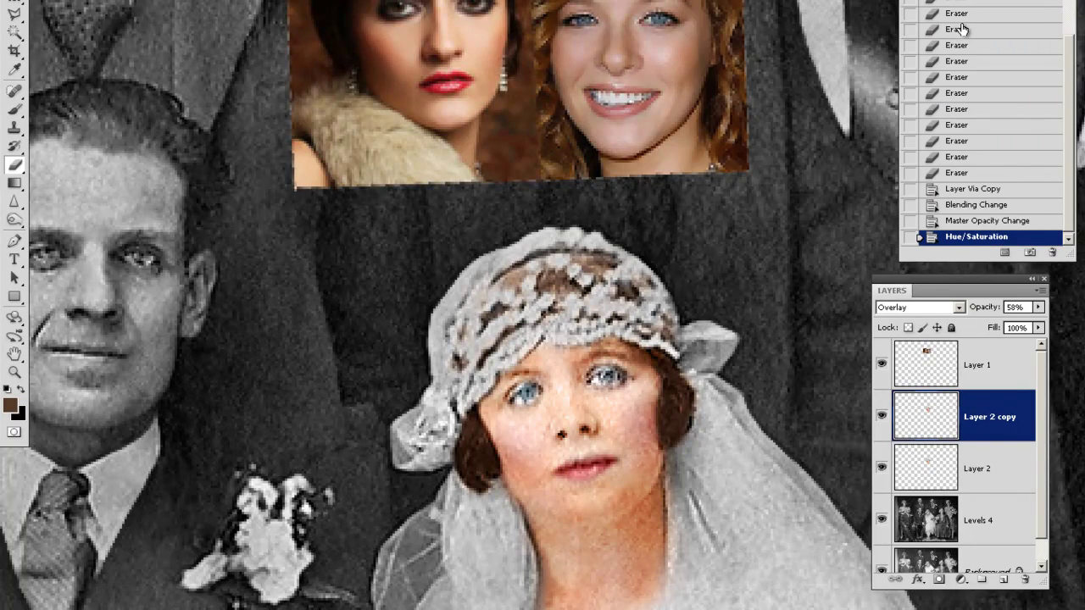
# Readjust Layer 2 copy's opacity and reduce the opacity of Layer 2 to 74%.
pyautogui.hotkey('ctrl', '-')
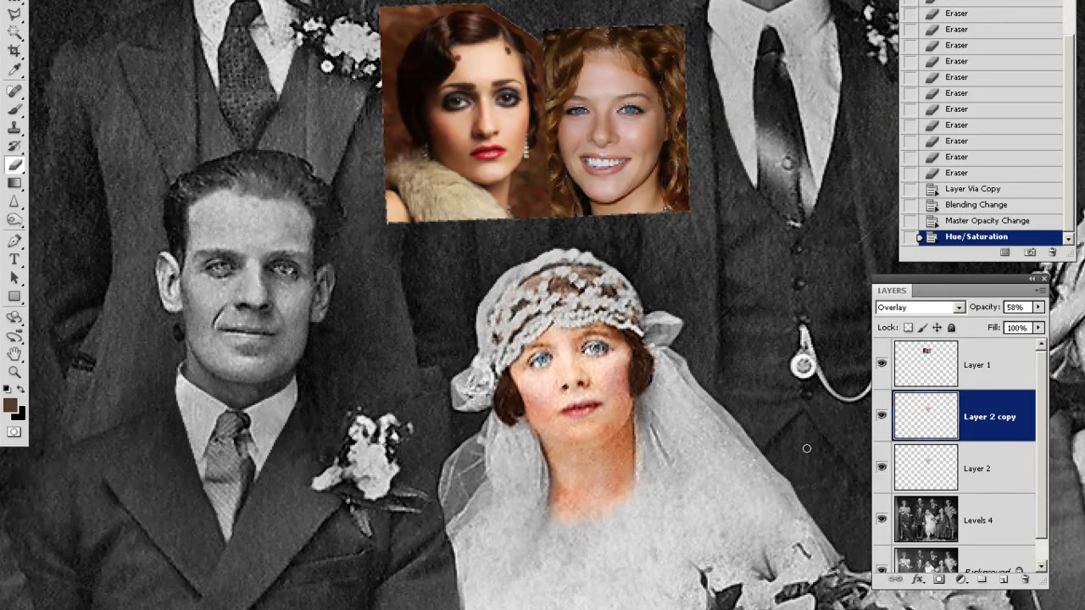
pyautogui.moveTo(1038, 307); pyautogui.dragTo(1013, 328)
pyautogui.click(1000, 486)
pyautogui.hotkey('ctrl', '0')
pyautogui.scroll(3, 648, 445)
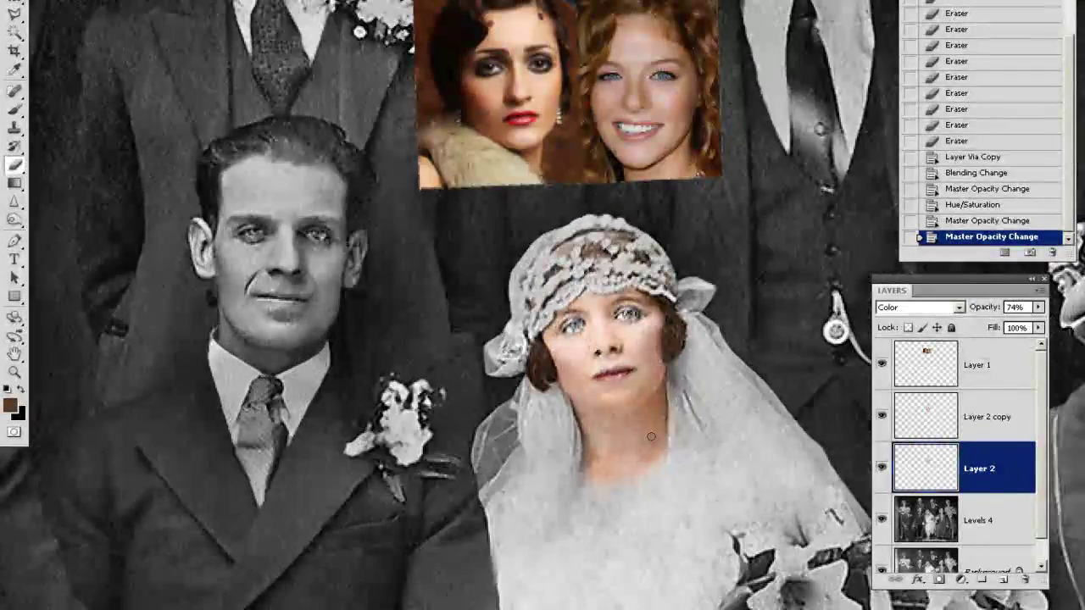